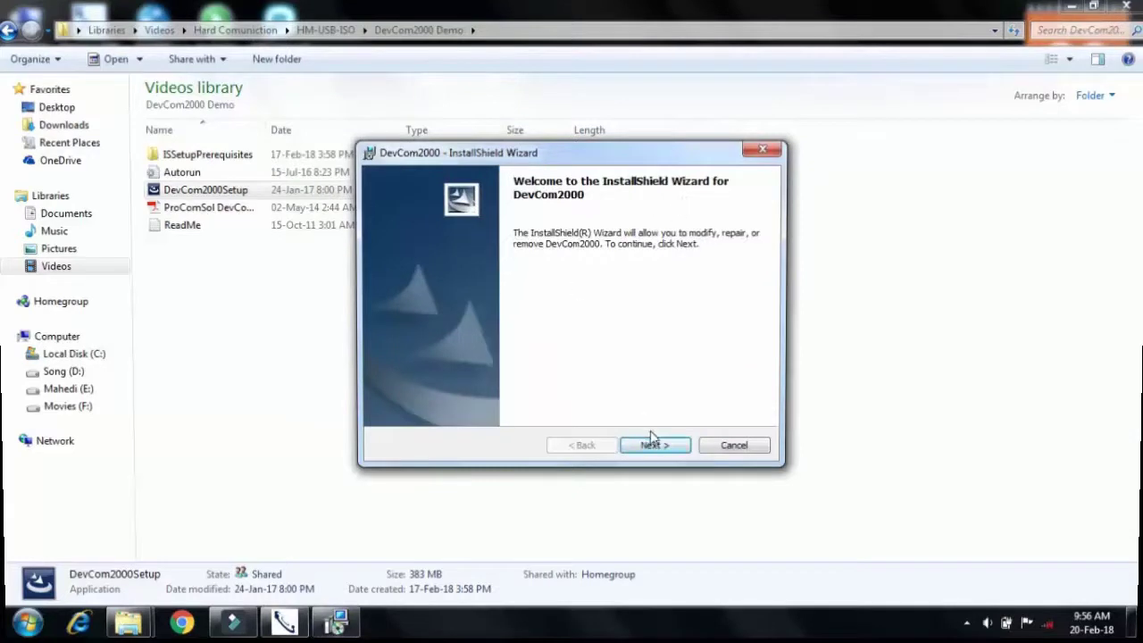
Check the program maintenance options in the DevCom2000 setup wizard and exit it without modifying the installation
{"action": "left_click", "coordinate": [661, 447]}
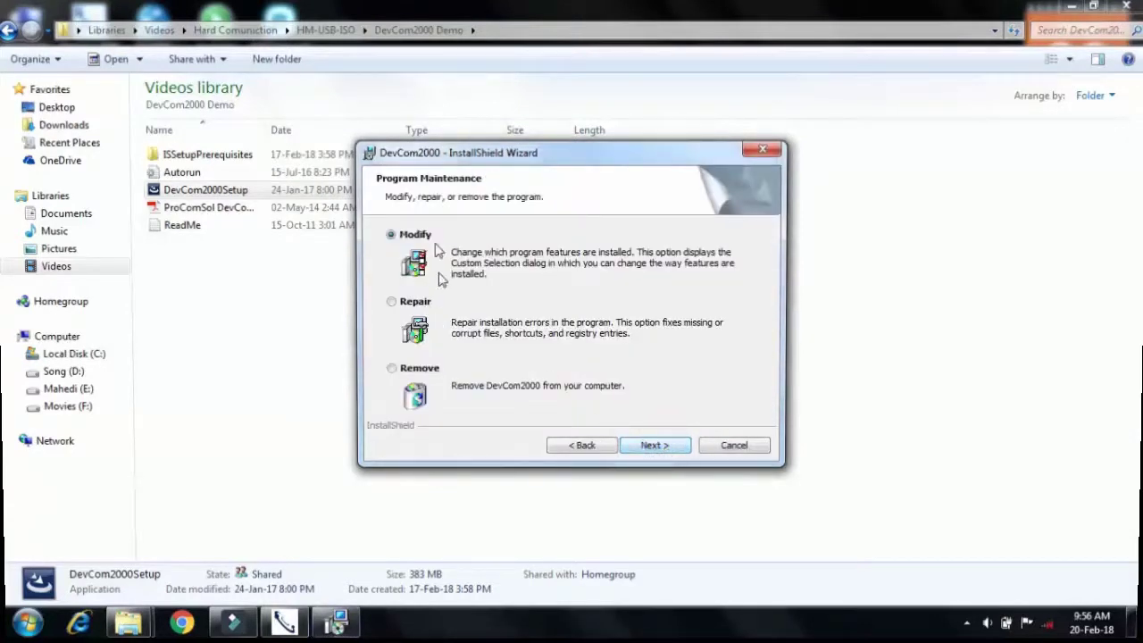
{"action": "left_click_drag", "start_coordinate": [547, 153], "coordinate": [505, 149]}
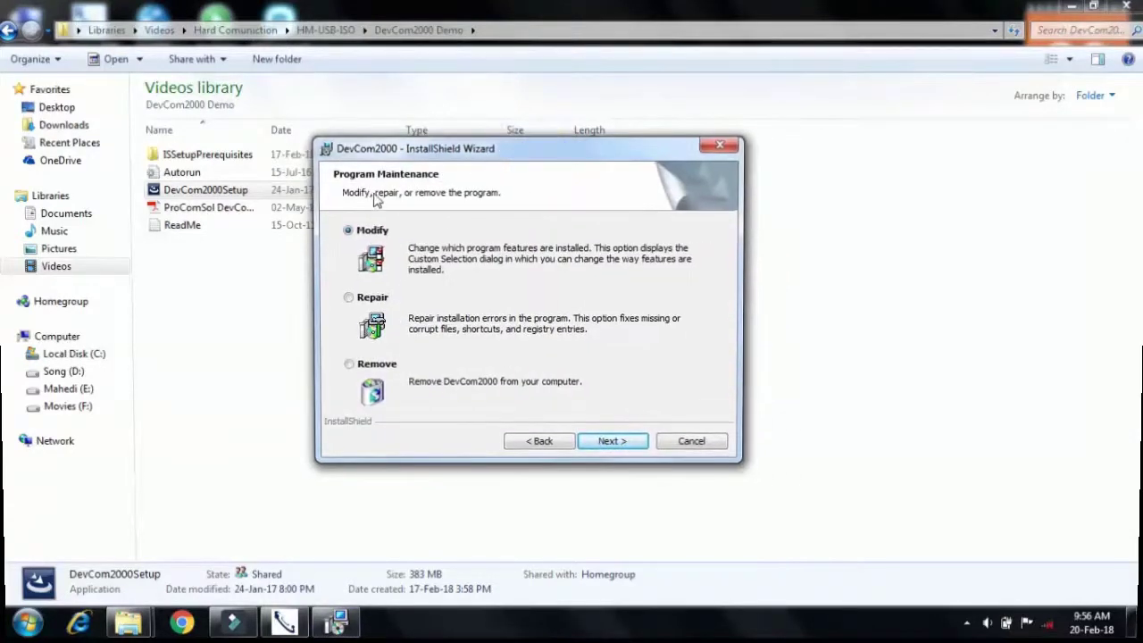
{"action": "left_click", "coordinate": [692, 441]}
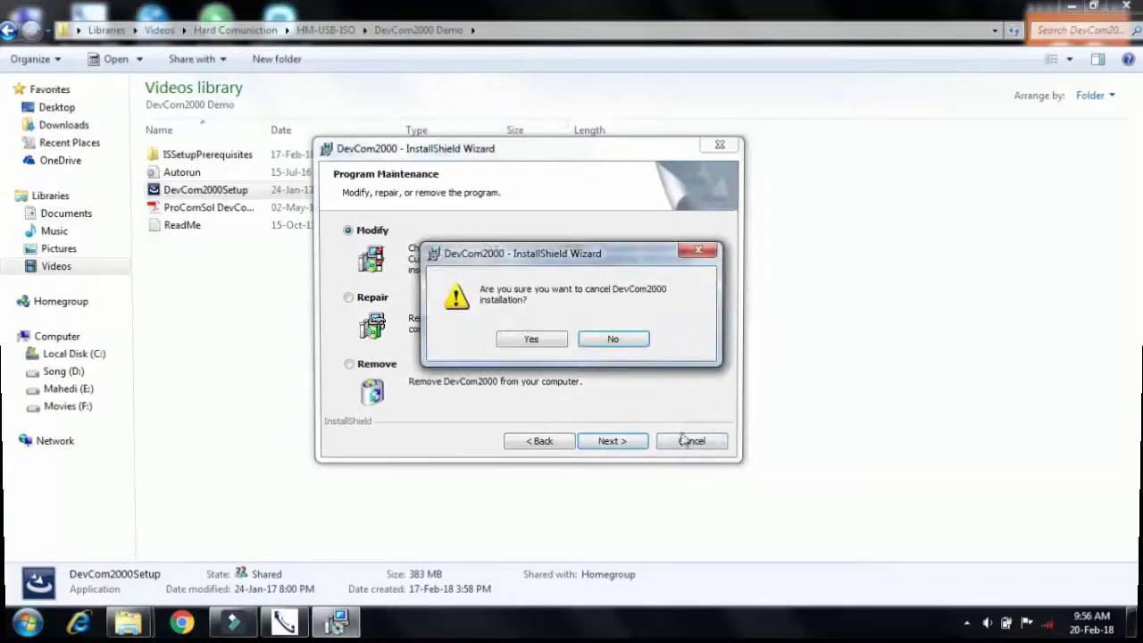
{"action": "left_click", "coordinate": [534, 340]}
{"action": "left_click", "coordinate": [646, 450]}
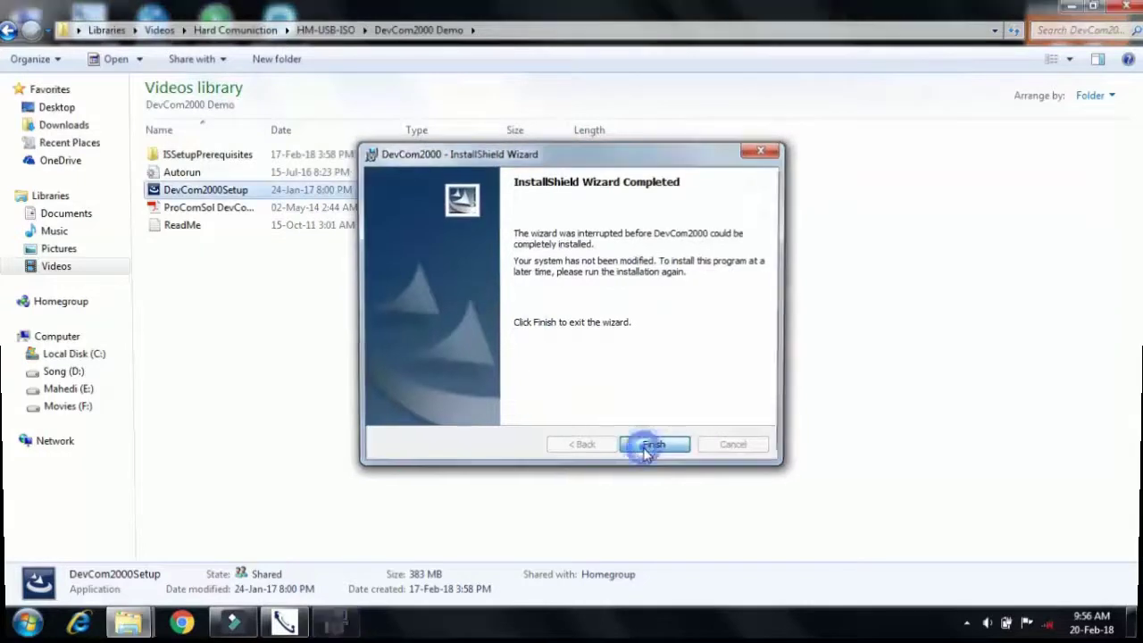
Run setup from the HM-USB-ISO folder, check its program maintenance options, and exit the wizard without modifying the installation
{"action": "left_click", "coordinate": [7, 31]}
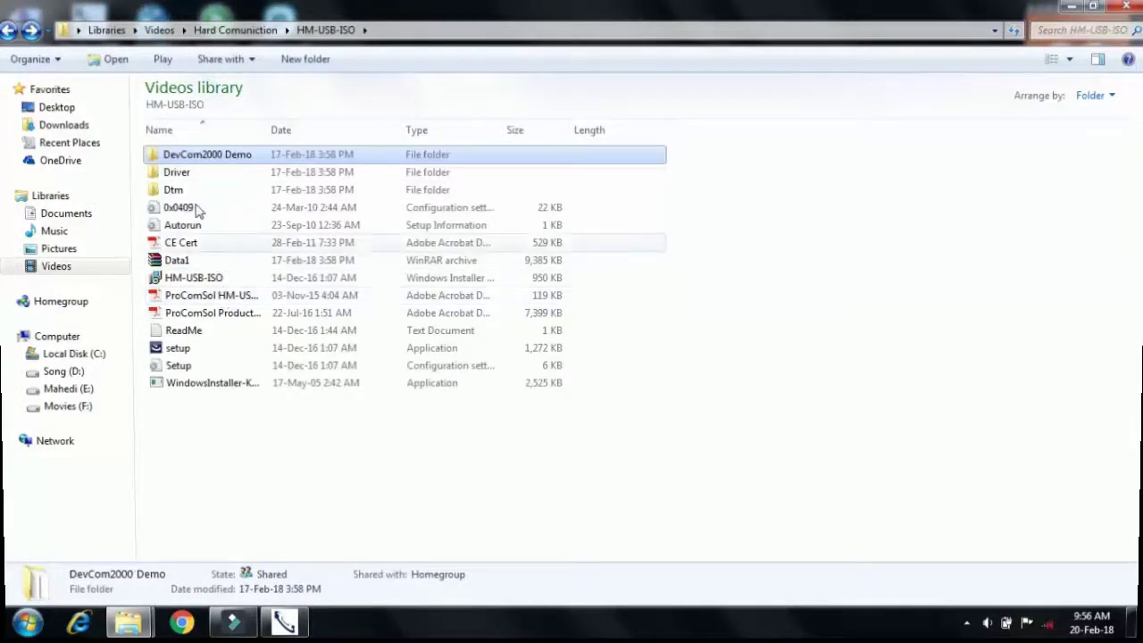
{"action": "left_click", "coordinate": [175, 348]}
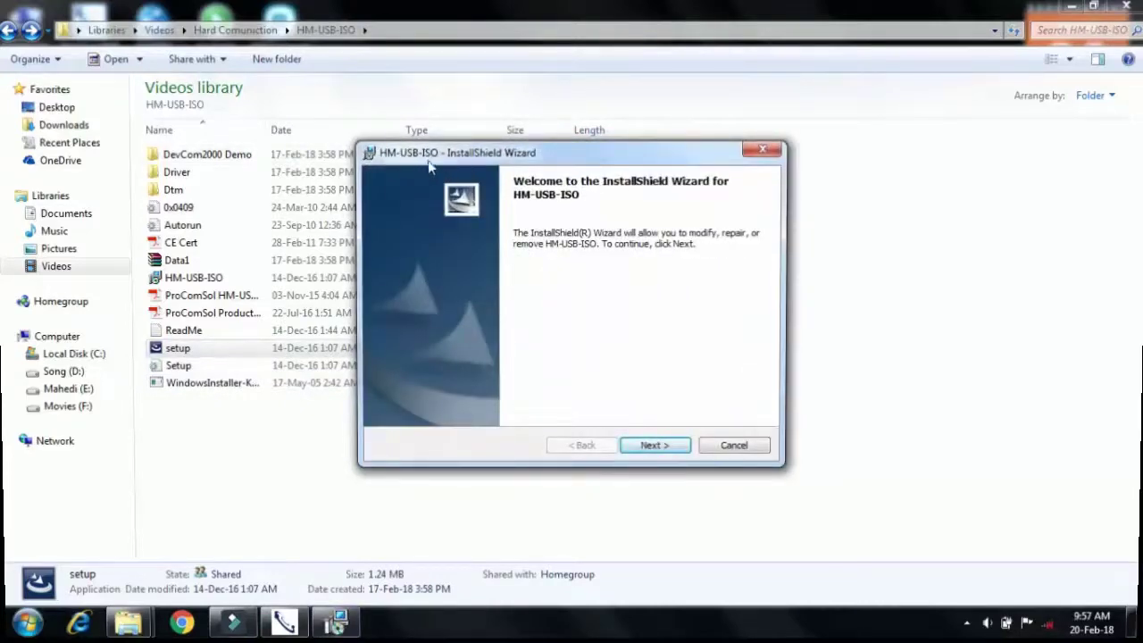
{"action": "left_click", "coordinate": [653, 445]}
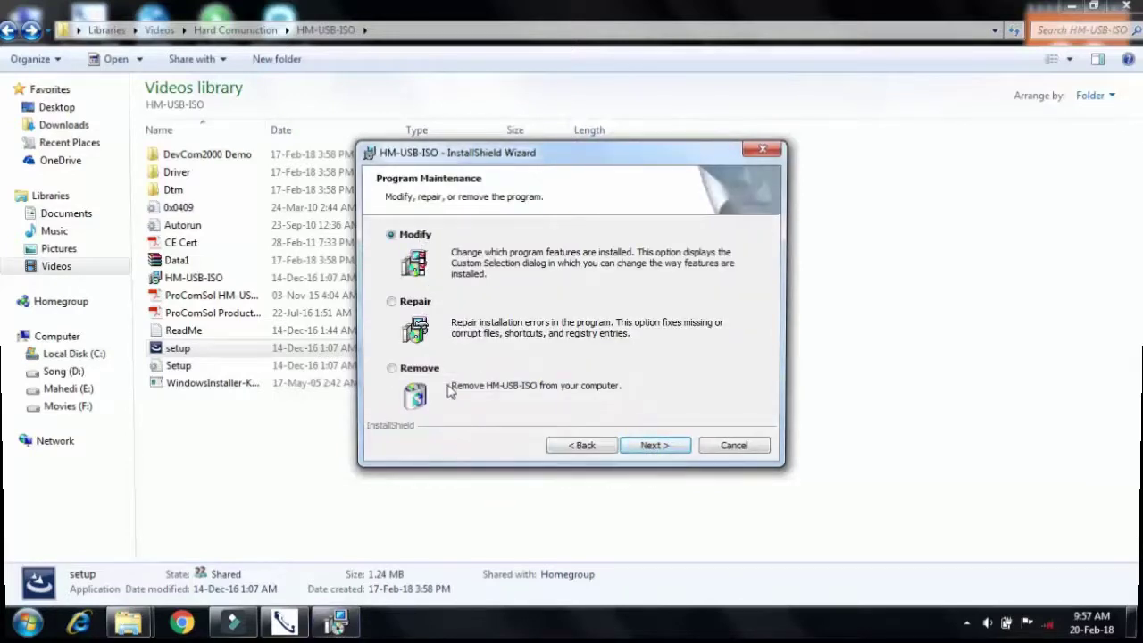
{"action": "left_click", "coordinate": [441, 239]}
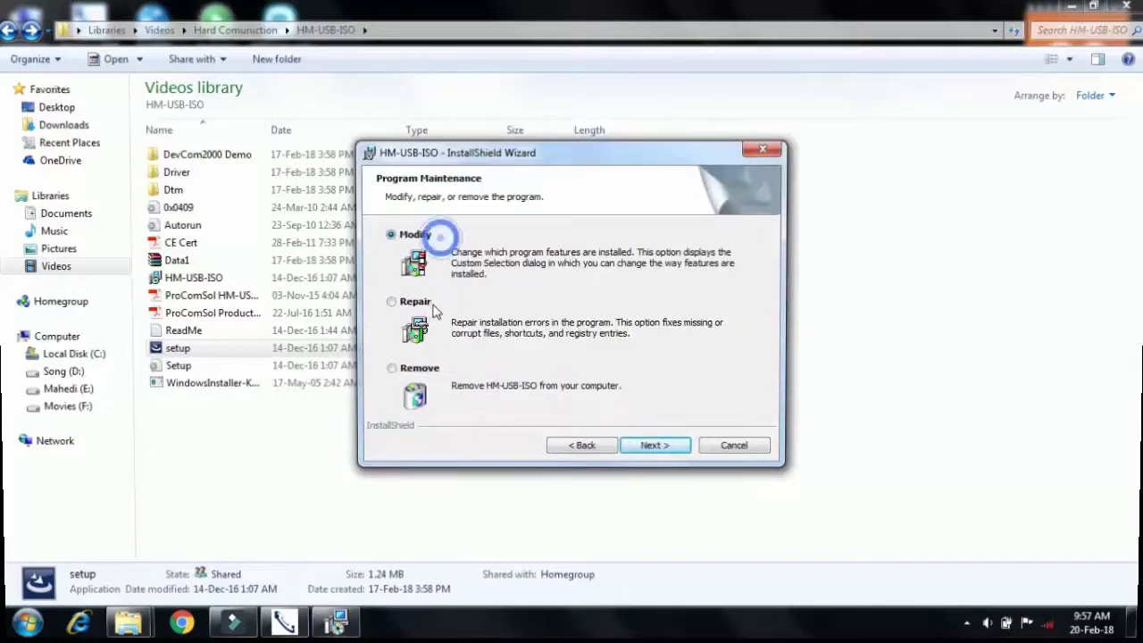
{"action": "left_click", "coordinate": [730, 448]}
{"action": "left_click", "coordinate": [530, 343]}
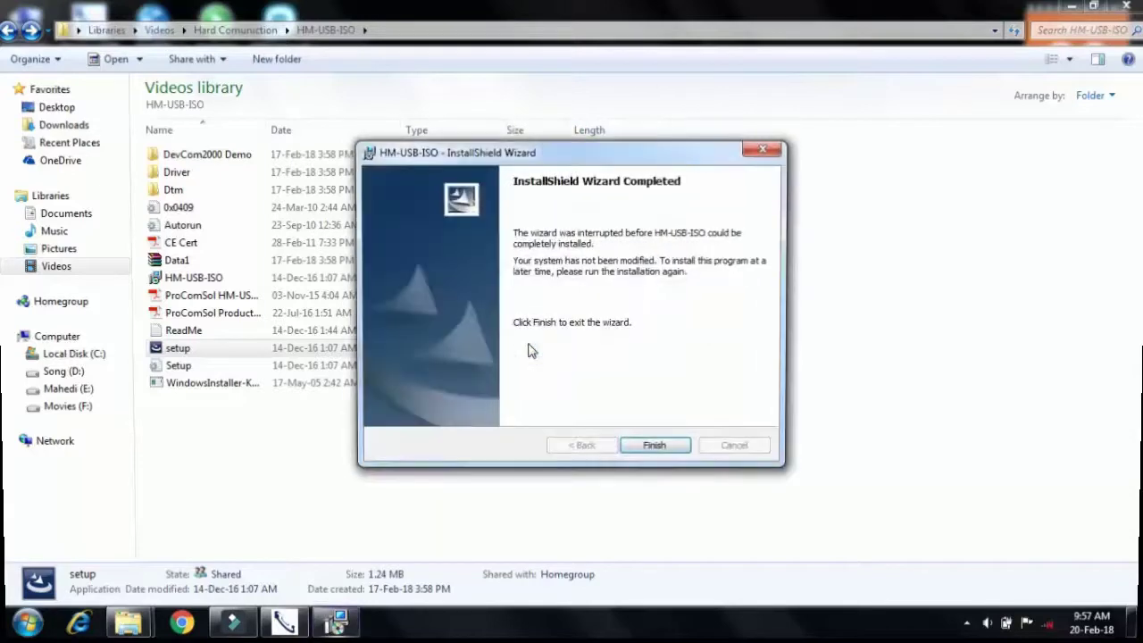
{"action": "left_click", "coordinate": [654, 444]}
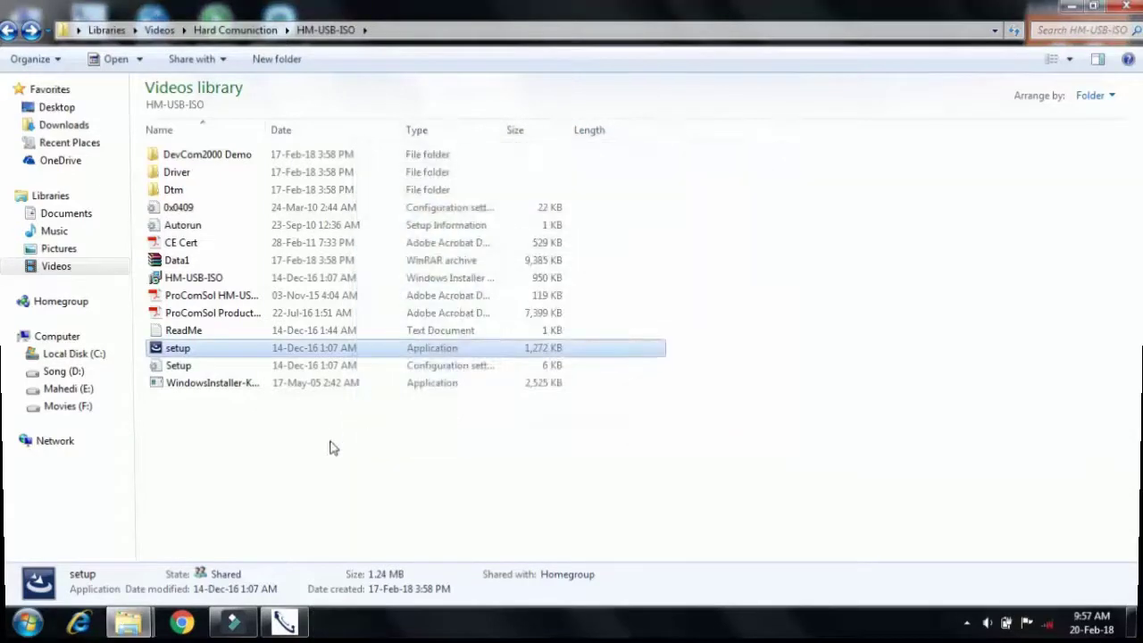
Close the HM-USB-ISO folder window to return to the desktop
{"action": "left_click", "coordinate": [332, 480]}
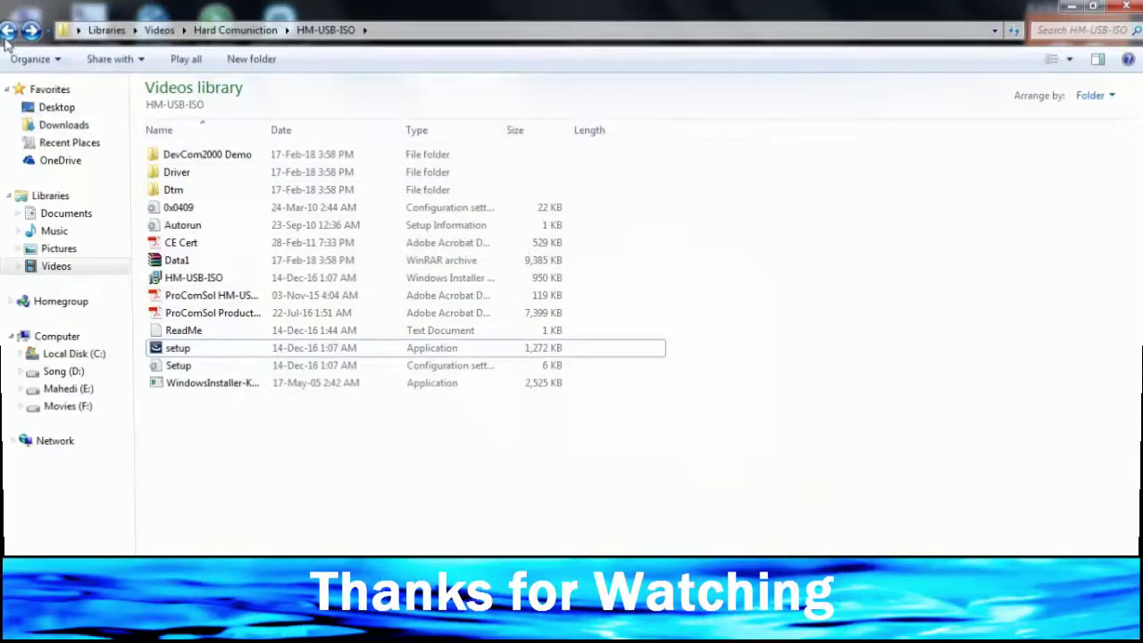
{"action": "left_click", "coordinate": [1123, 9]}
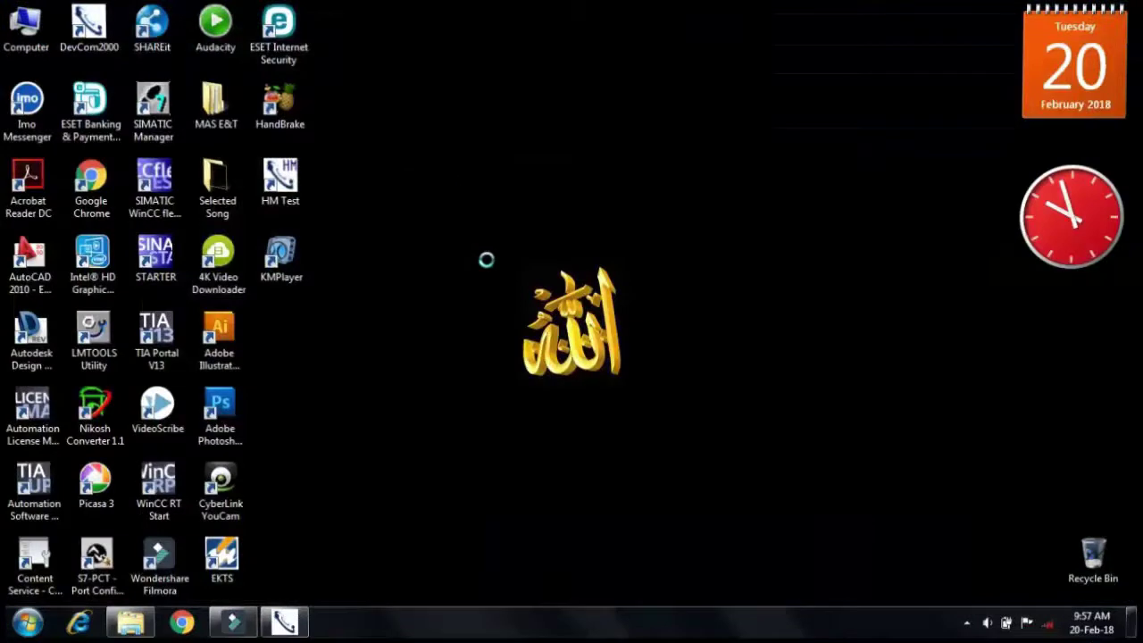
{"action": "right_click", "coordinate": [487, 262]}
{"action": "left_click", "coordinate": [492, 262]}
Open Devices and Printers from the Control Panel
{"action": "left_click", "coordinate": [27, 623]}
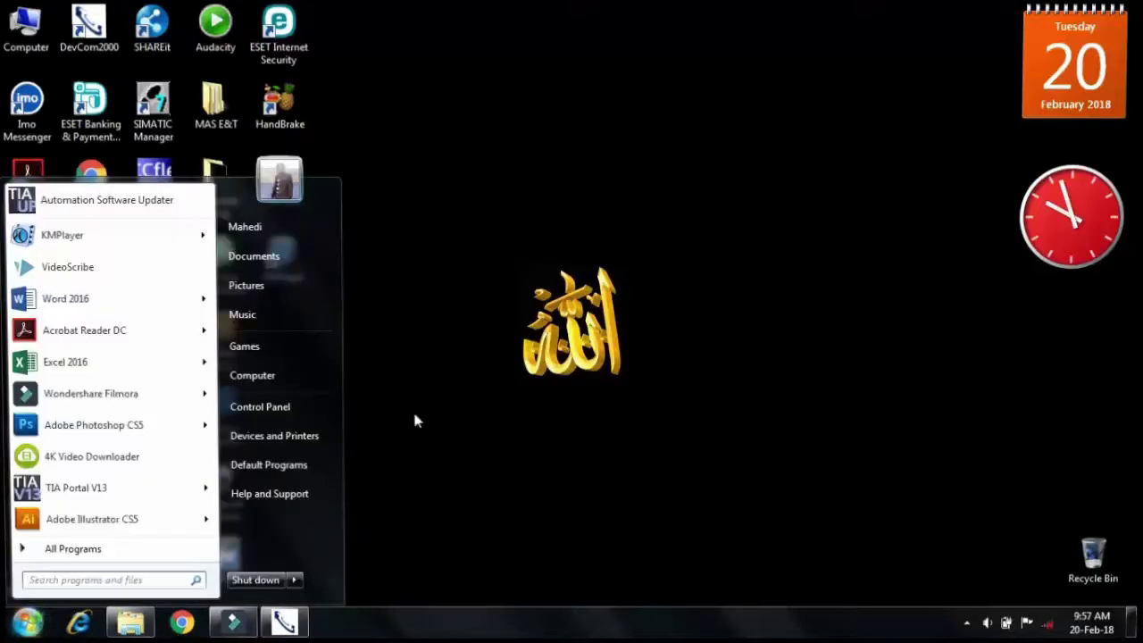
{"action": "left_click", "coordinate": [273, 409]}
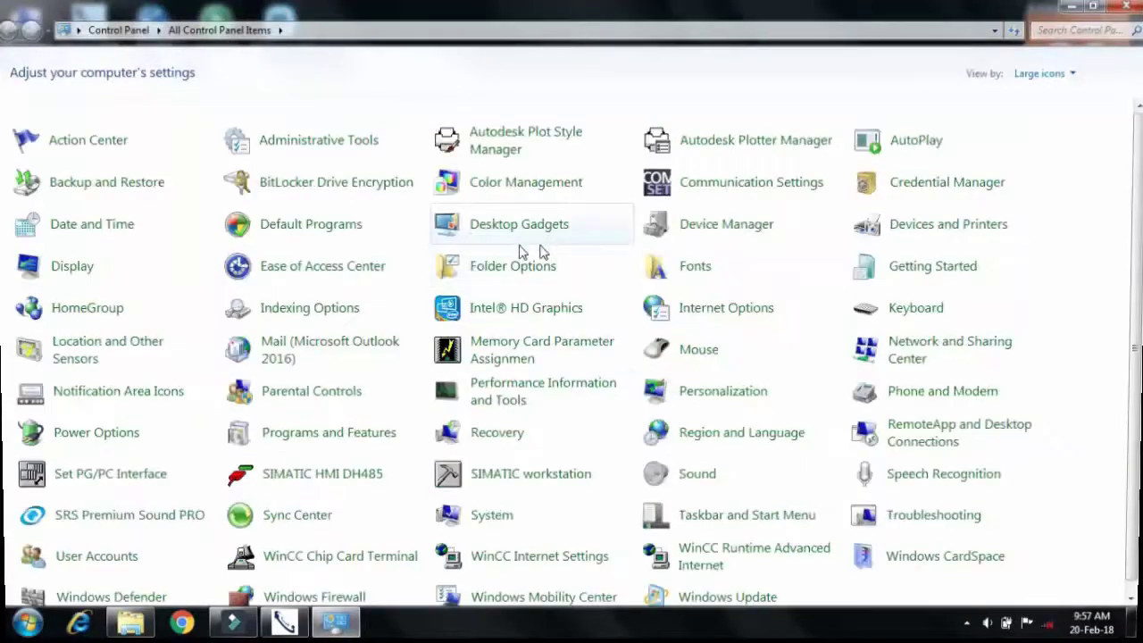
{"action": "left_click", "coordinate": [925, 228]}
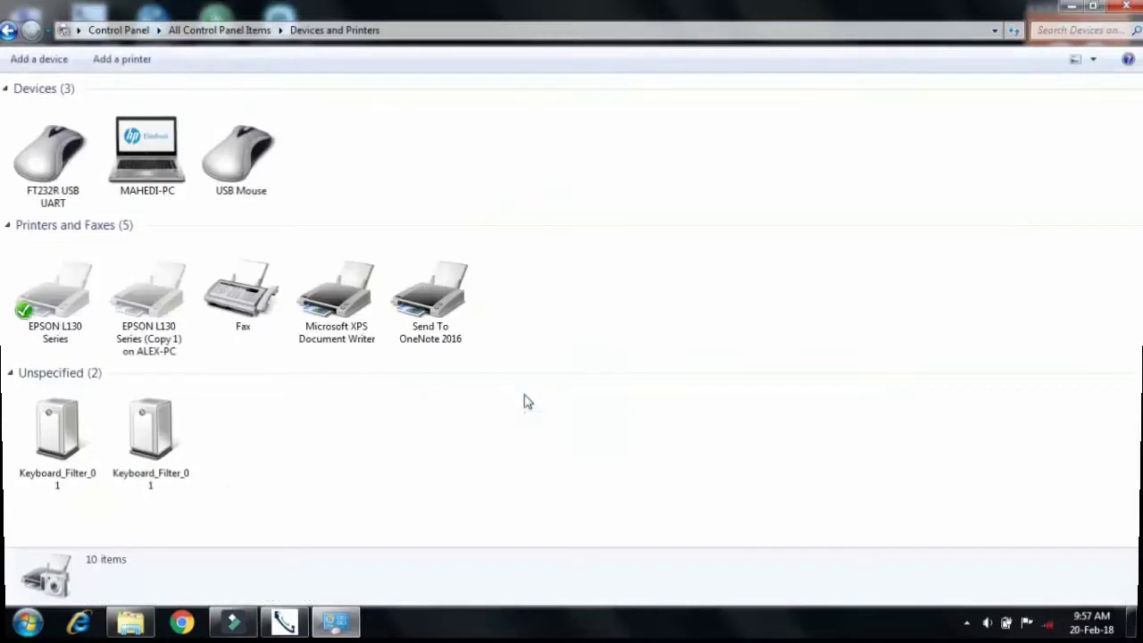
Look up the USB serial port number in the hardware properties of the FT232R USB UART device
{"action": "left_click", "coordinate": [79, 206]}
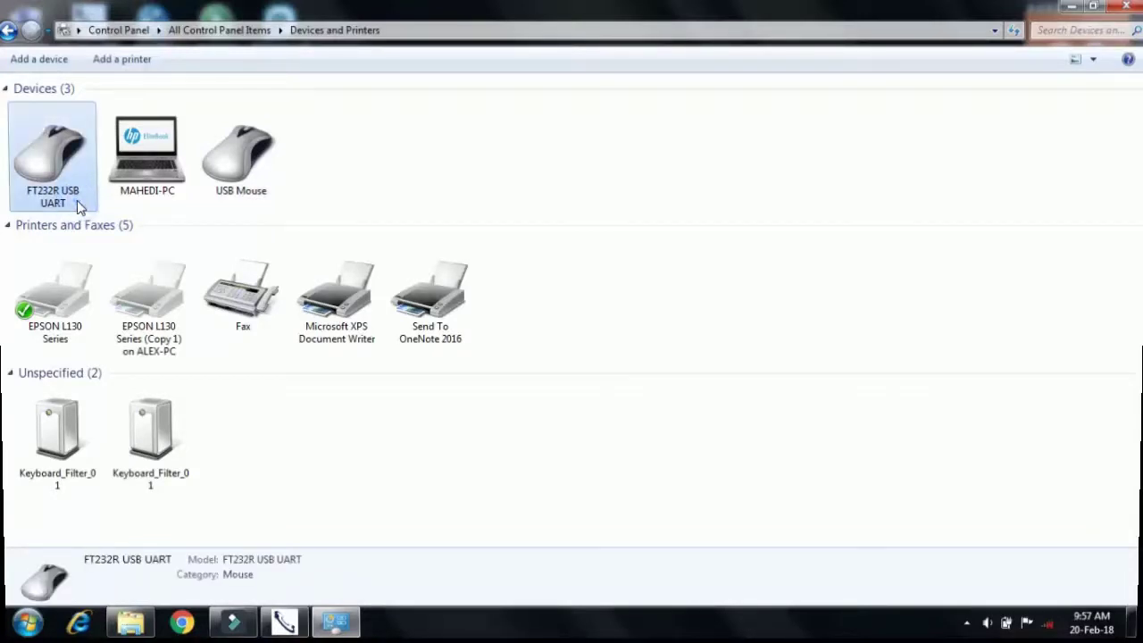
{"action": "right_click", "coordinate": [65, 177]}
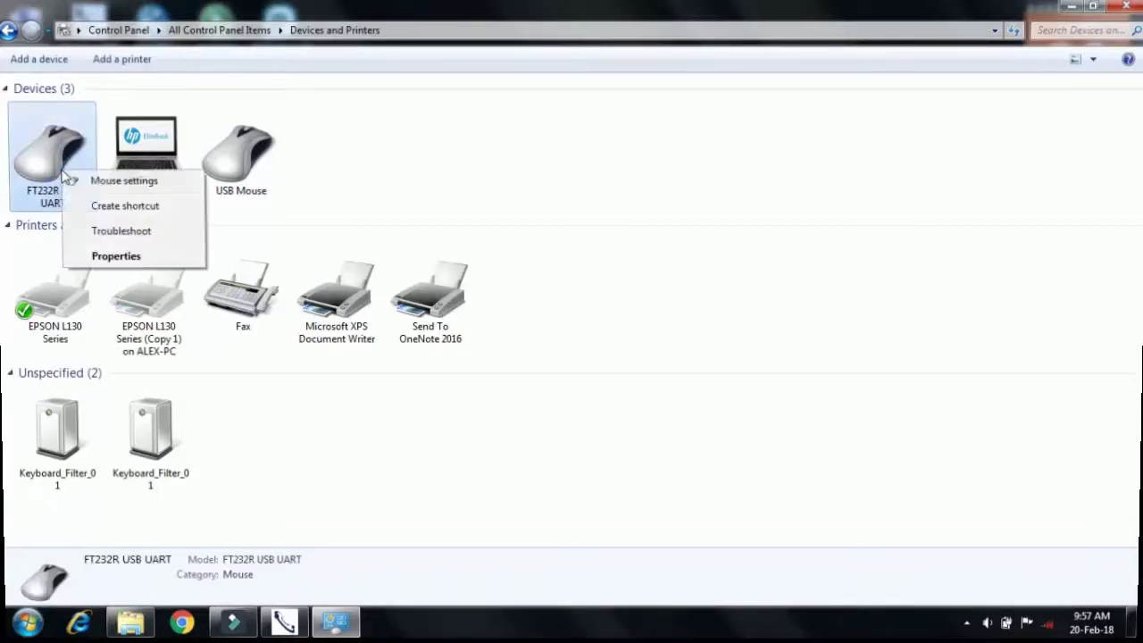
{"action": "left_click", "coordinate": [525, 157]}
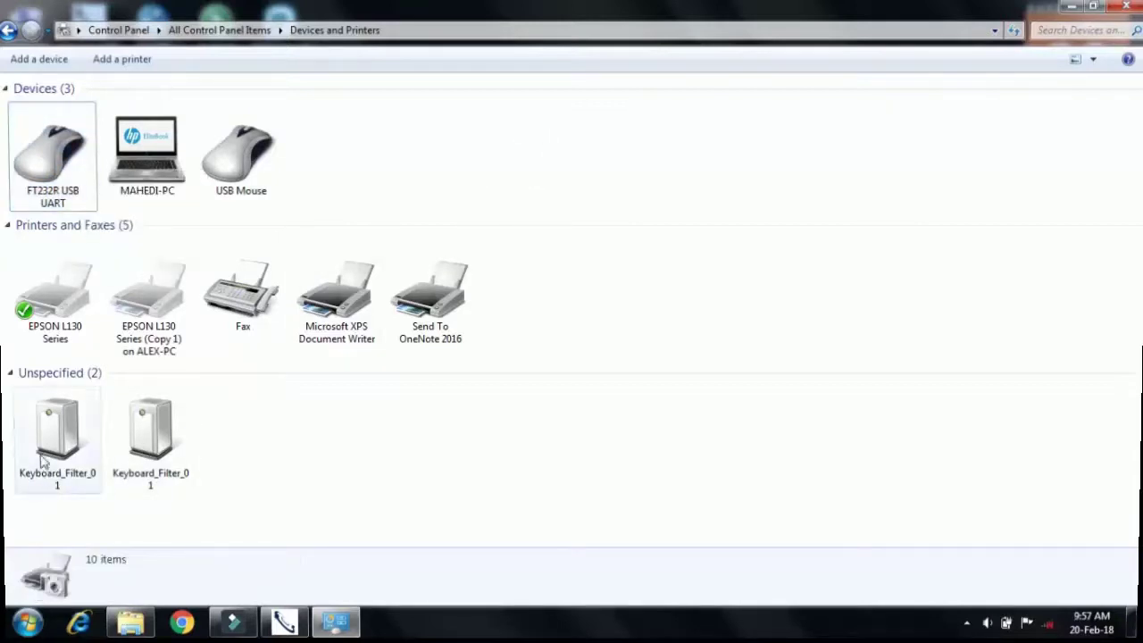
{"action": "left_click", "coordinate": [59, 433]}
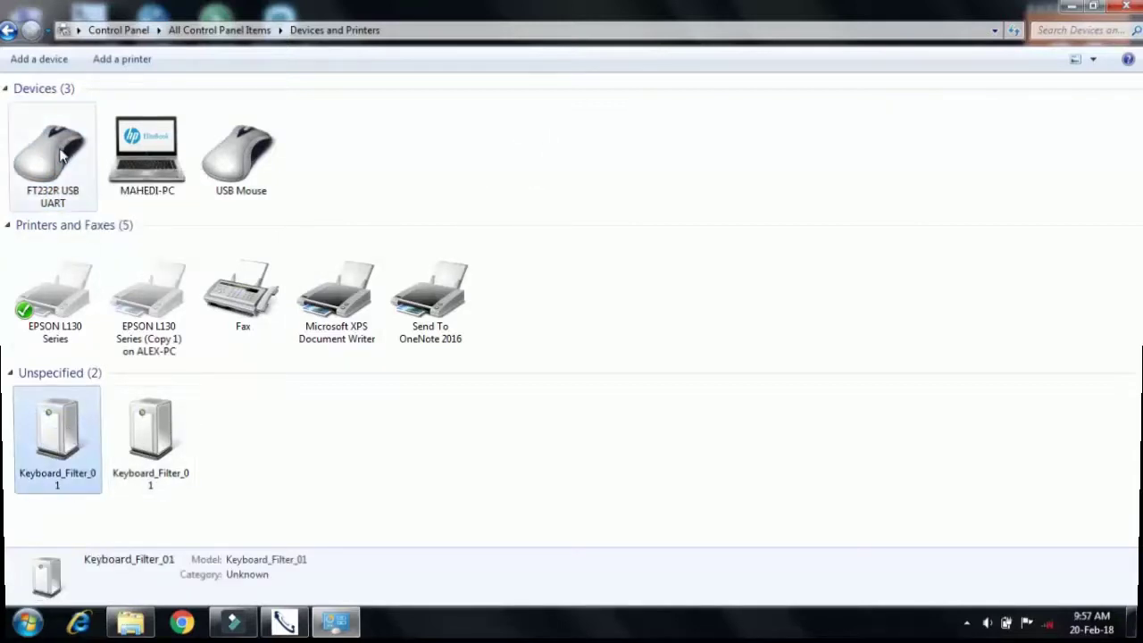
{"action": "left_click", "coordinate": [55, 192]}
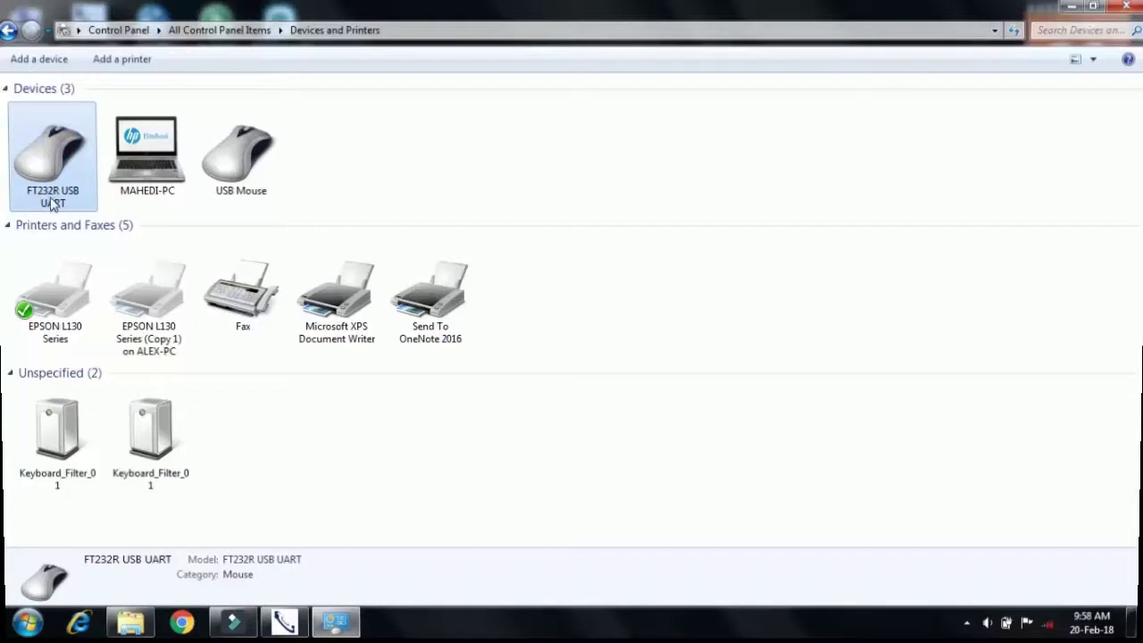
{"action": "right_click", "coordinate": [70, 177]}
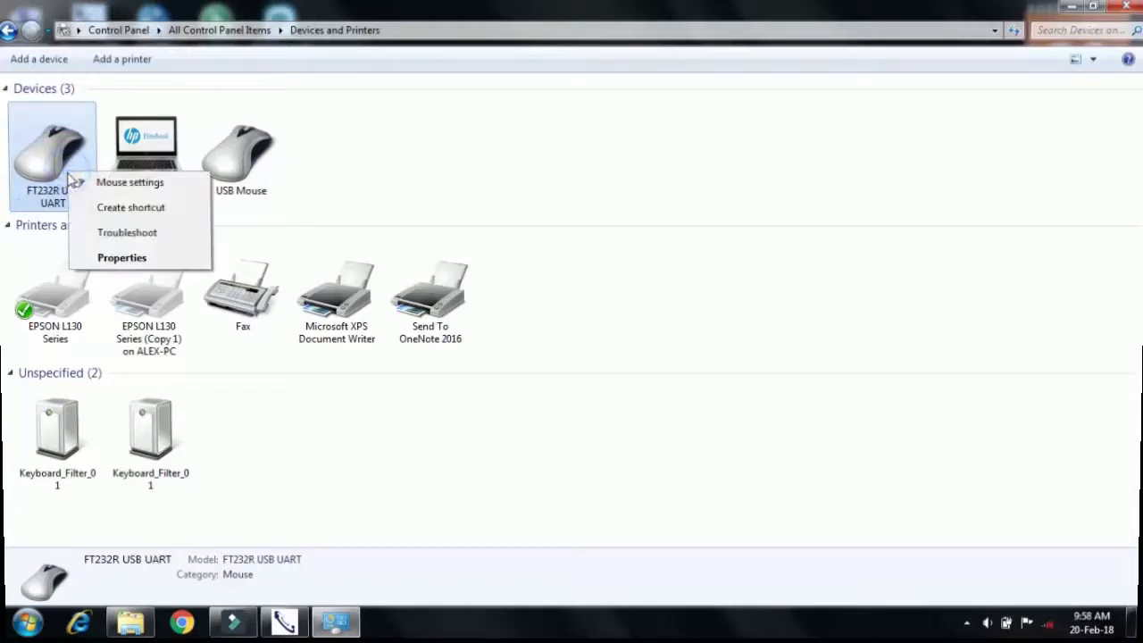
{"action": "left_click", "coordinate": [105, 259]}
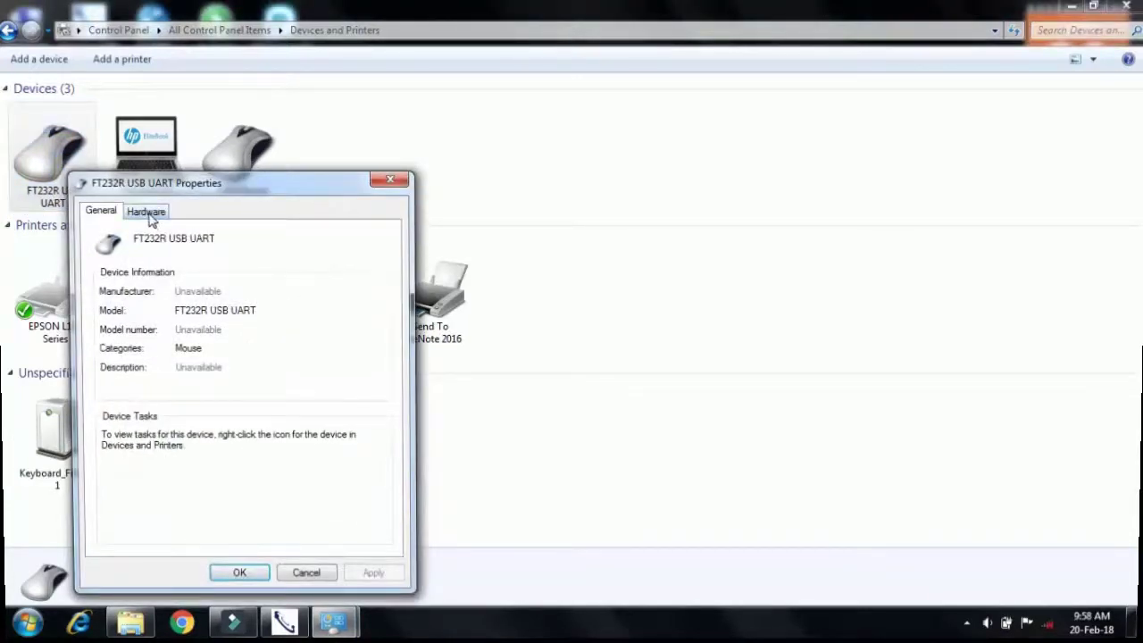
{"action": "left_click", "coordinate": [147, 213]}
{"action": "left_click", "coordinate": [168, 325]}
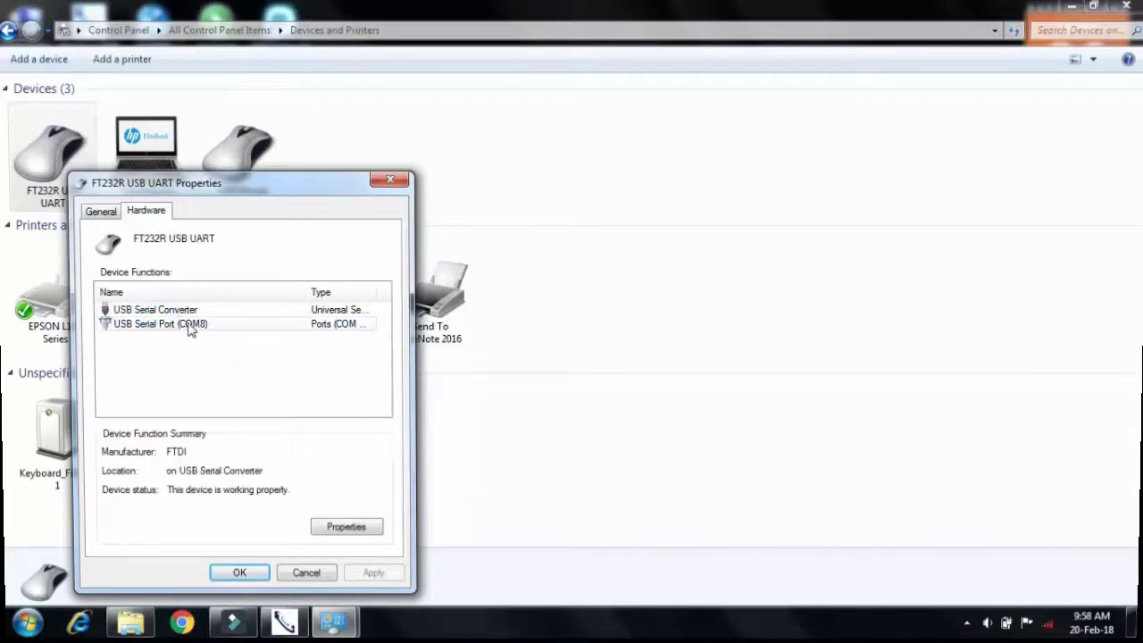
{"action": "left_click", "coordinate": [239, 572]}
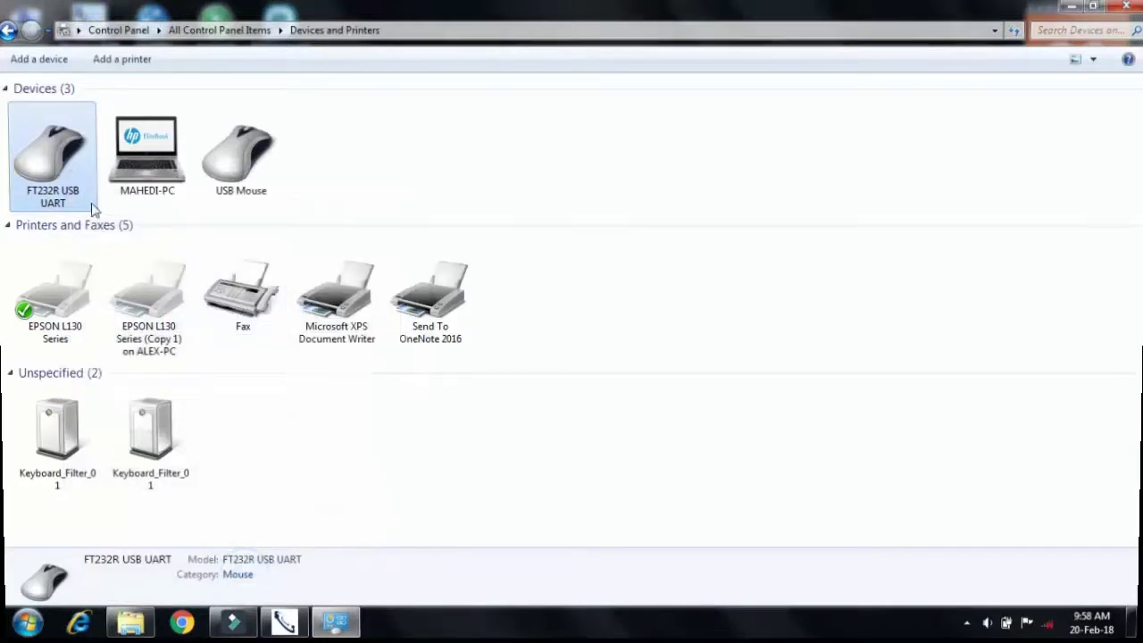
Refresh the device list to check for the FT232R USB UART modem, and close Devices and Printers
{"action": "left_click", "coordinate": [345, 464]}
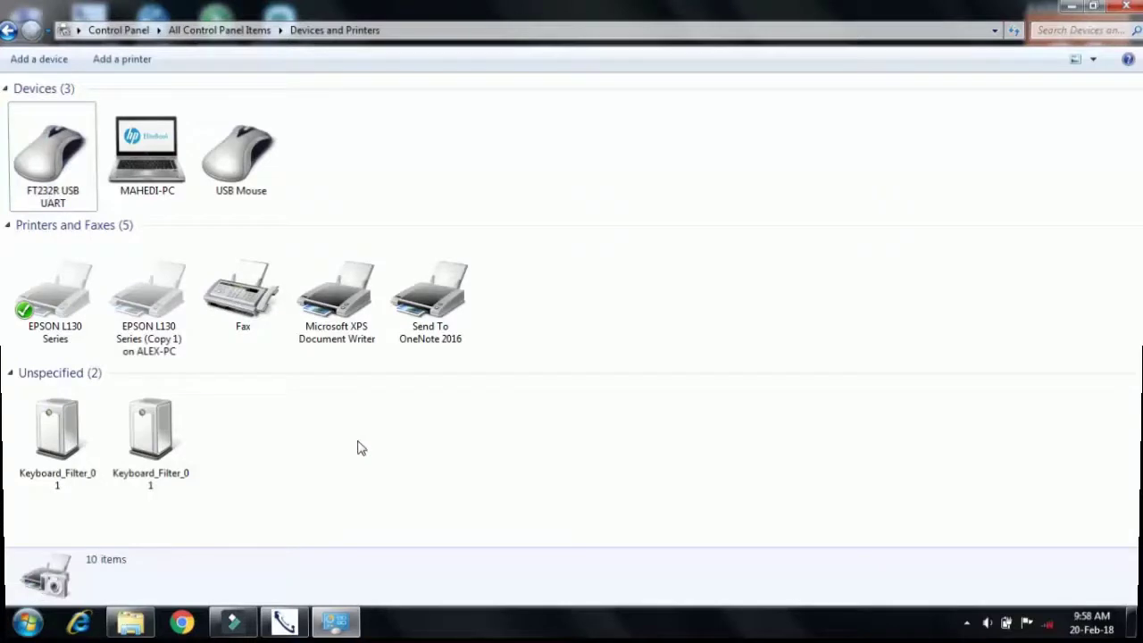
{"action": "right_click", "coordinate": [576, 162]}
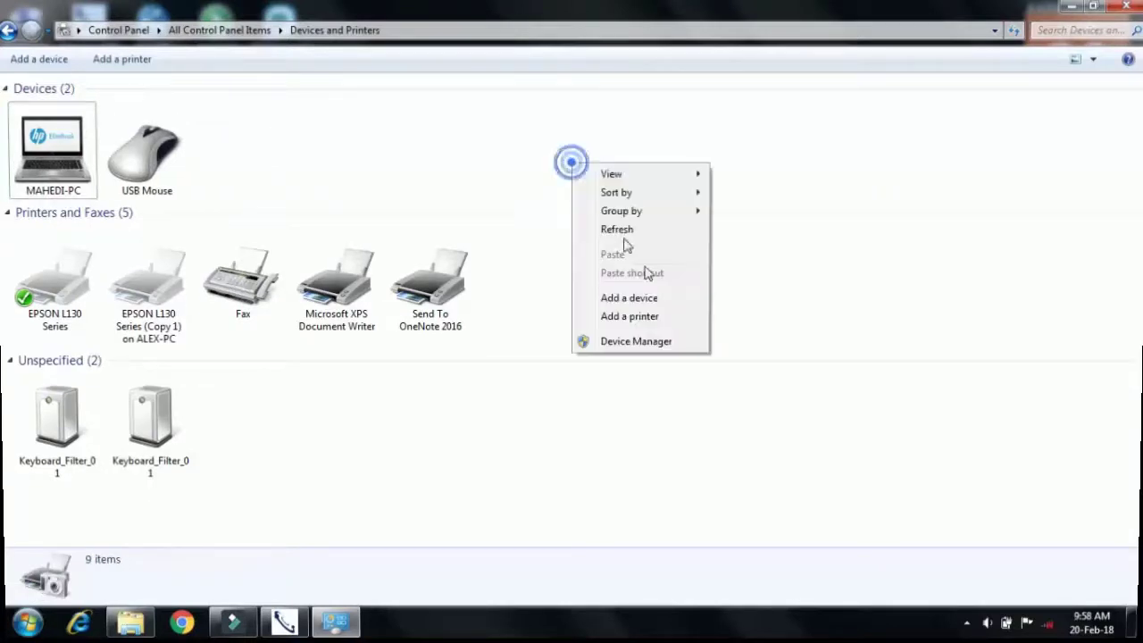
{"action": "left_click", "coordinate": [625, 227]}
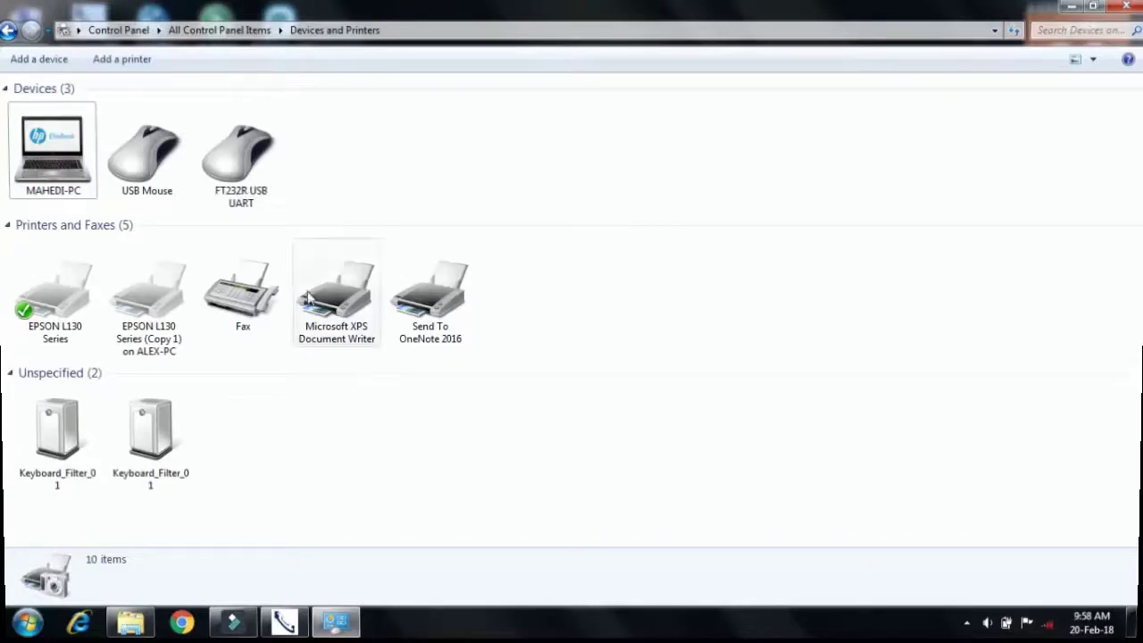
{"action": "left_click", "coordinate": [76, 206]}
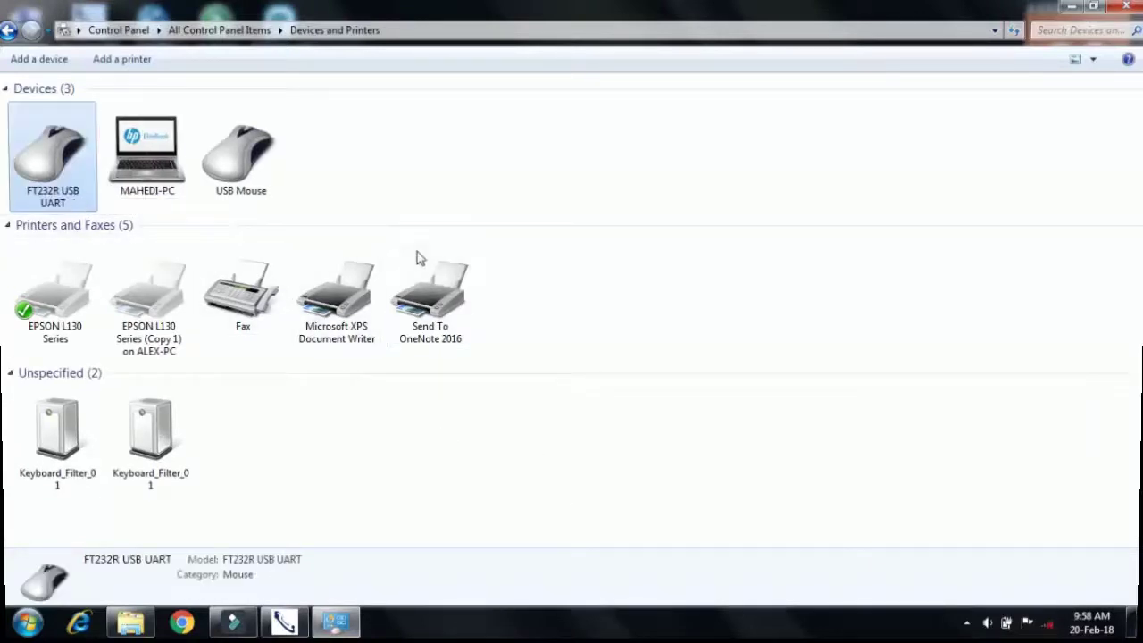
{"action": "left_click", "coordinate": [541, 424]}
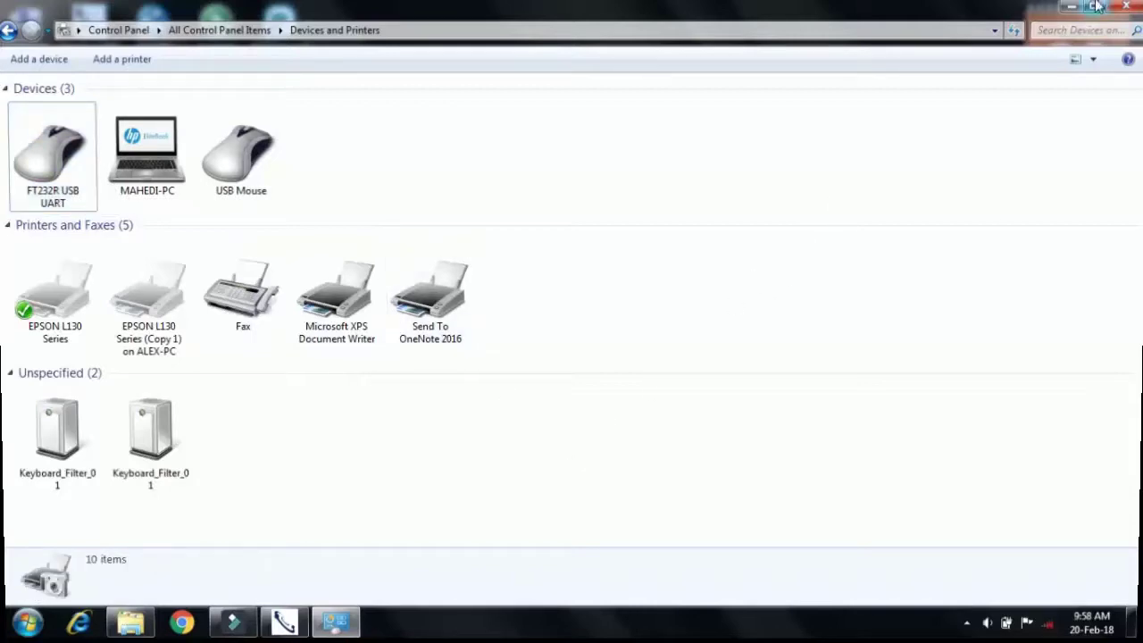
{"action": "left_click", "coordinate": [1122, 6]}
Launch DevCom2000 from the desktop in evaluation mode and suppress all device status messages
{"action": "double_click", "coordinate": [82, 25]}
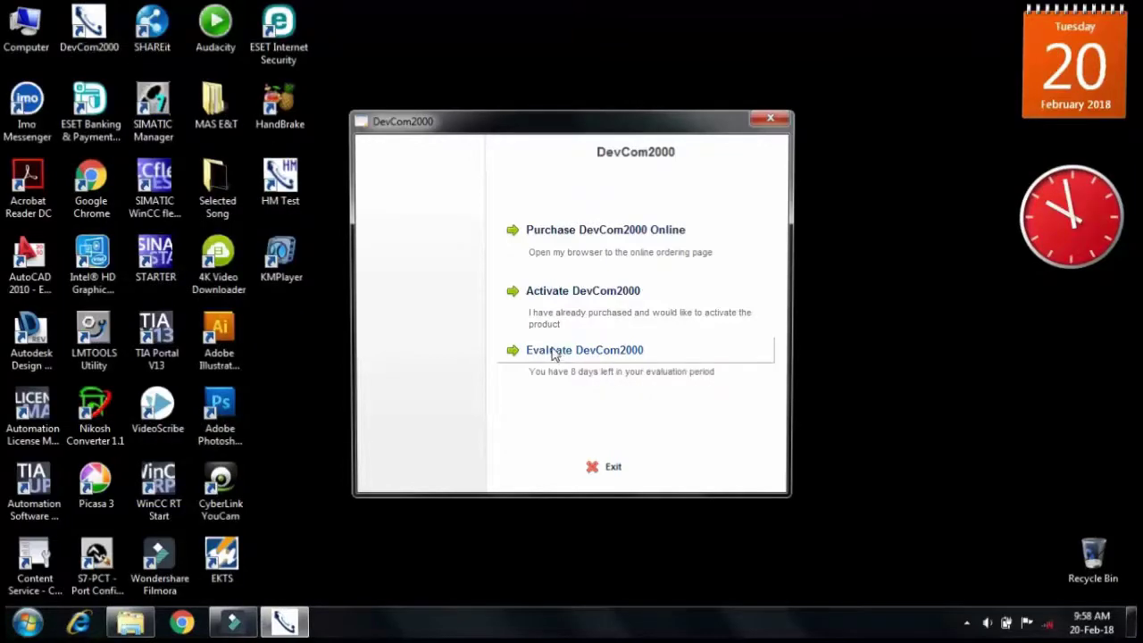
{"action": "left_click", "coordinate": [554, 351]}
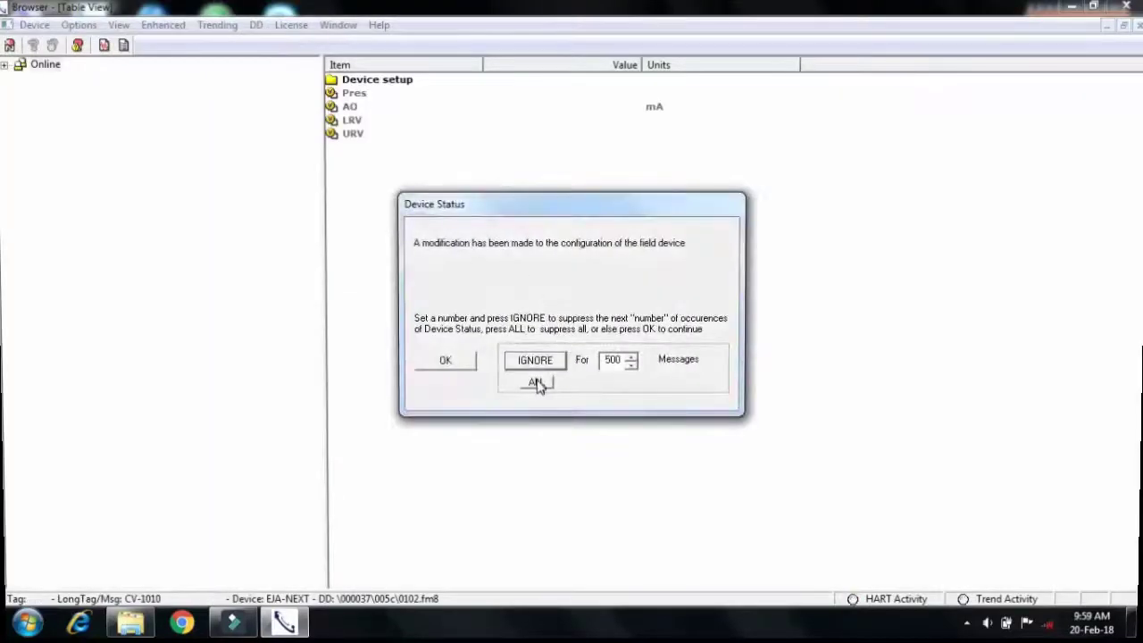
{"action": "left_click", "coordinate": [536, 382]}
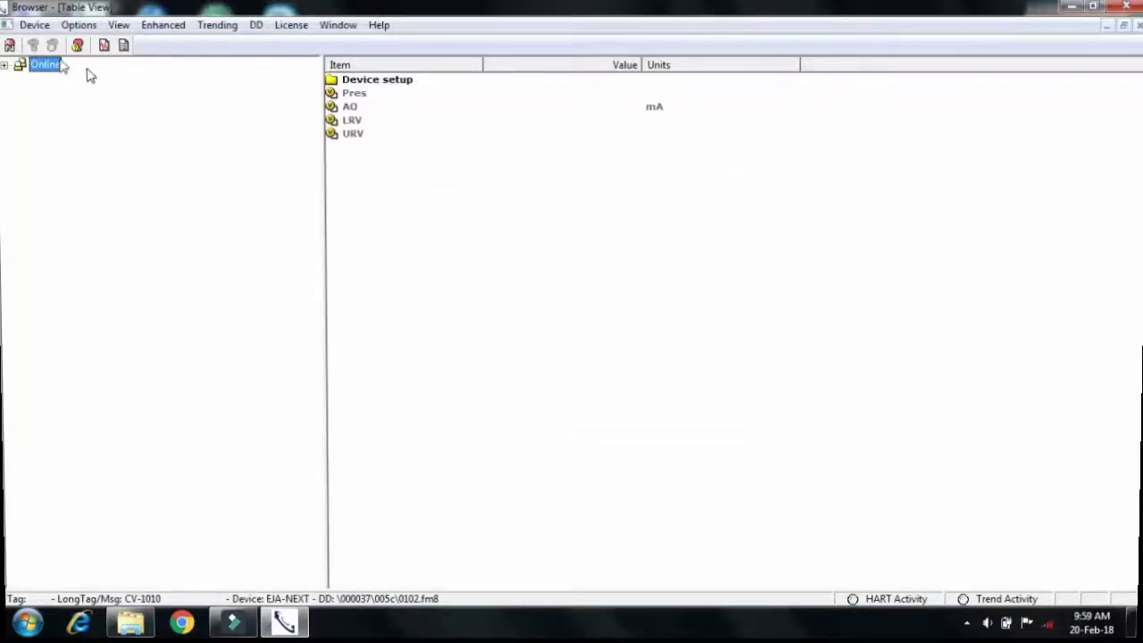
Set the modem server's serial port to COM8 in the basic options and save the changed preferences
{"action": "left_click", "coordinate": [79, 25]}
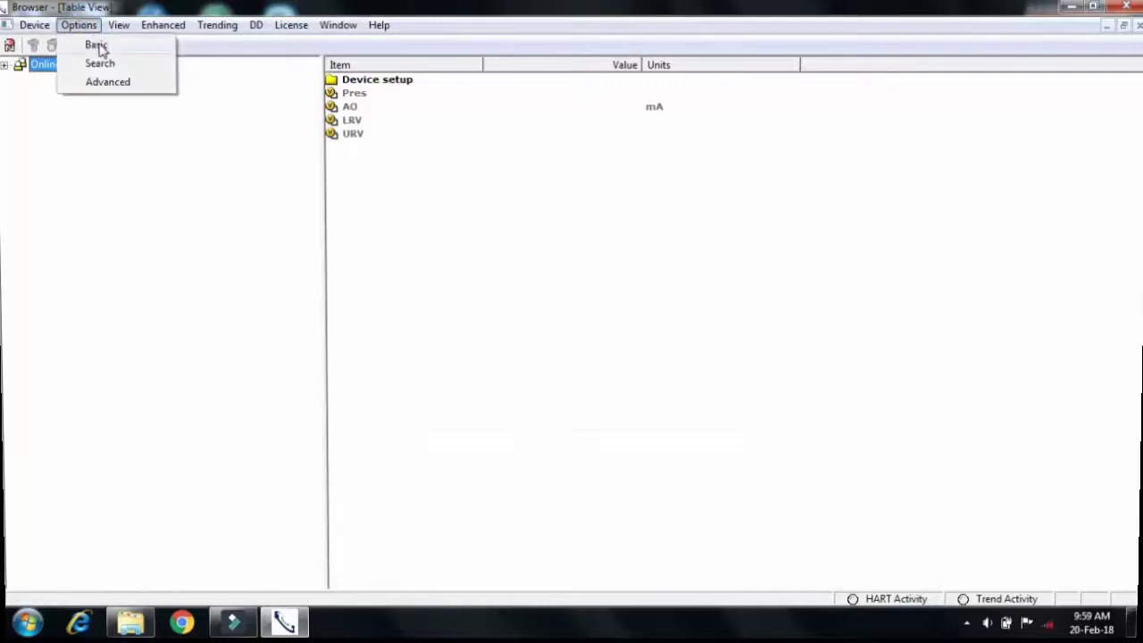
{"action": "left_click", "coordinate": [96, 45]}
{"action": "left_click", "coordinate": [482, 217]}
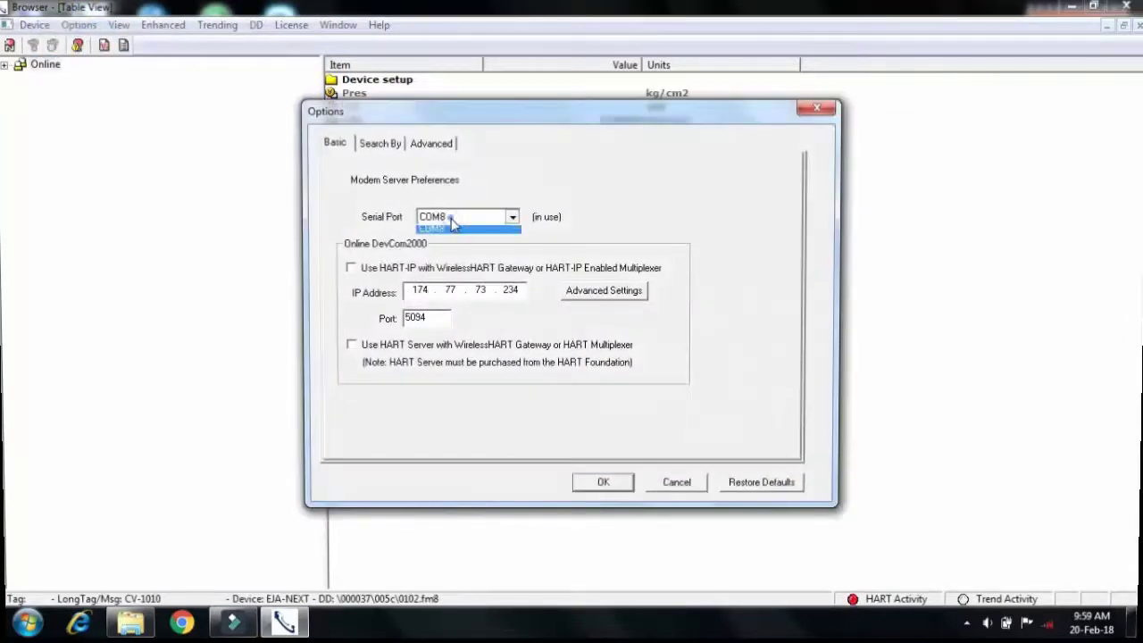
{"action": "left_click", "coordinate": [508, 233]}
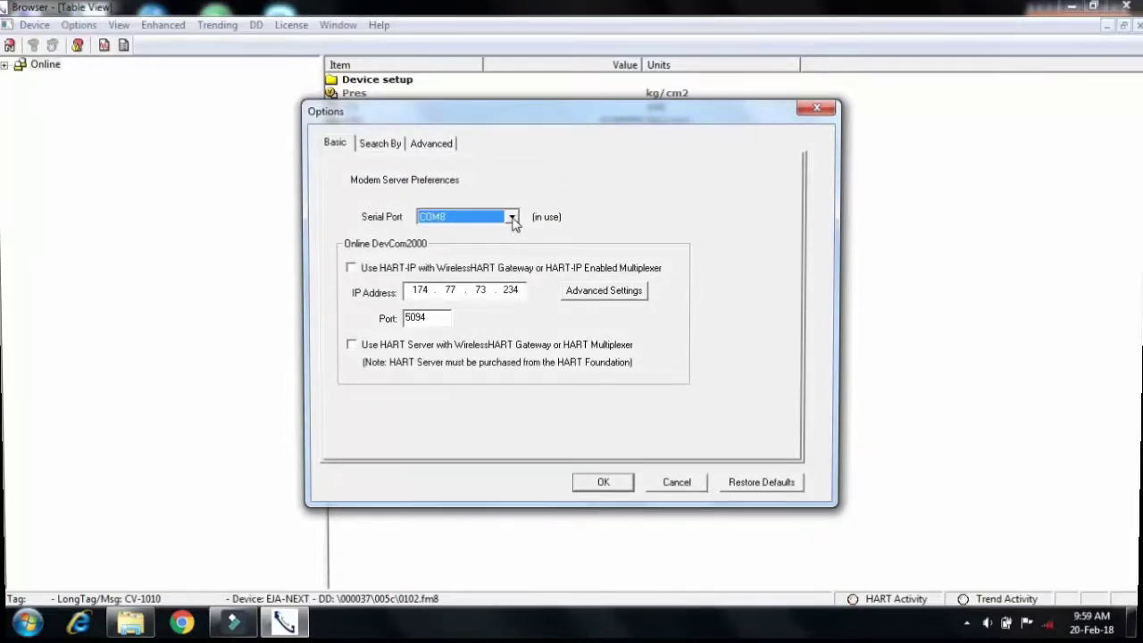
{"action": "left_click", "coordinate": [513, 218]}
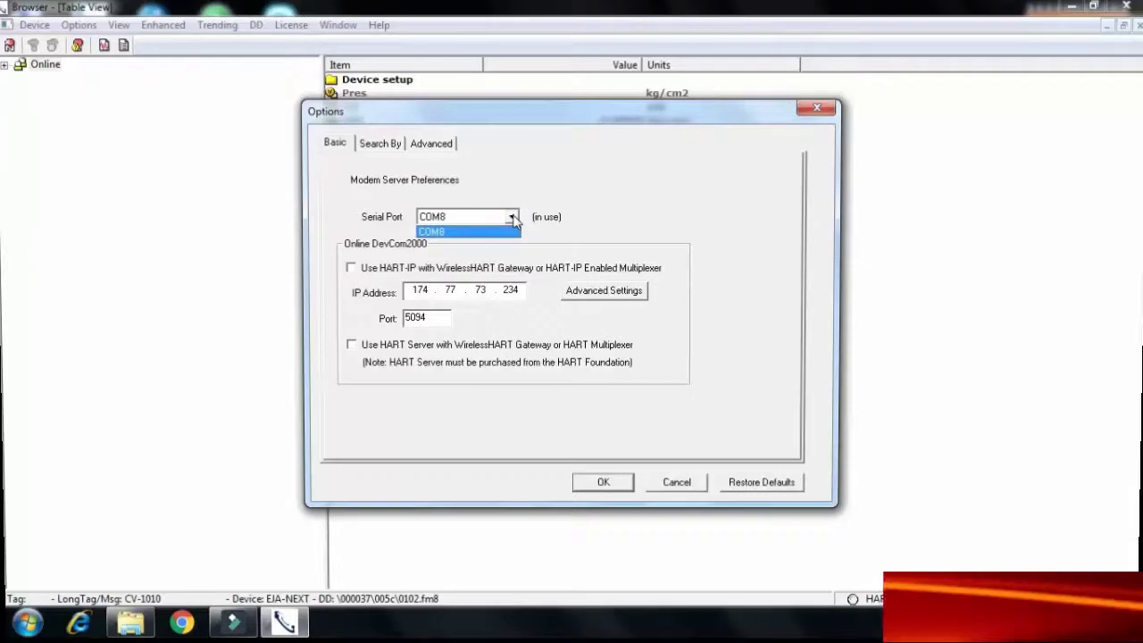
{"action": "left_click", "coordinate": [431, 232]}
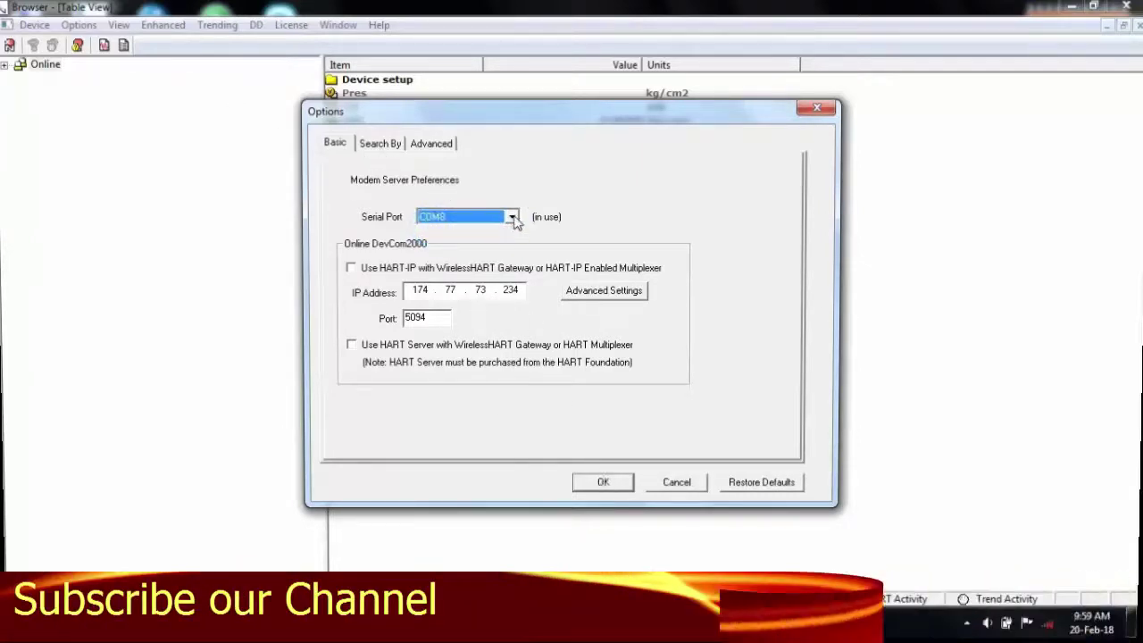
{"action": "left_click", "coordinate": [601, 482]}
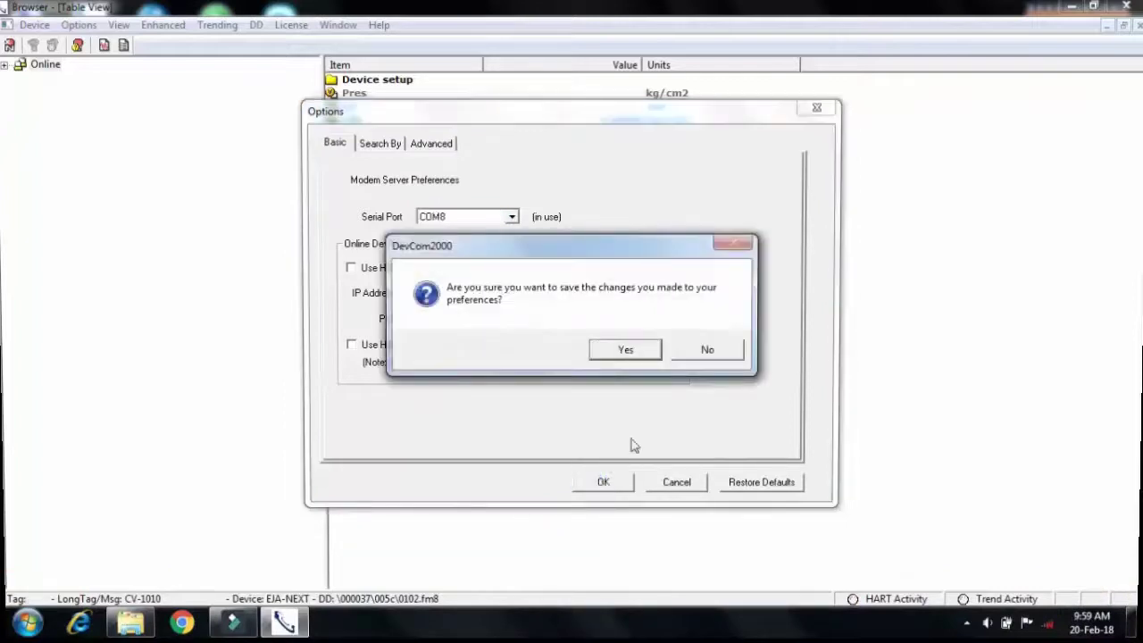
{"action": "left_click", "coordinate": [633, 350]}
{"action": "left_click", "coordinate": [680, 351]}
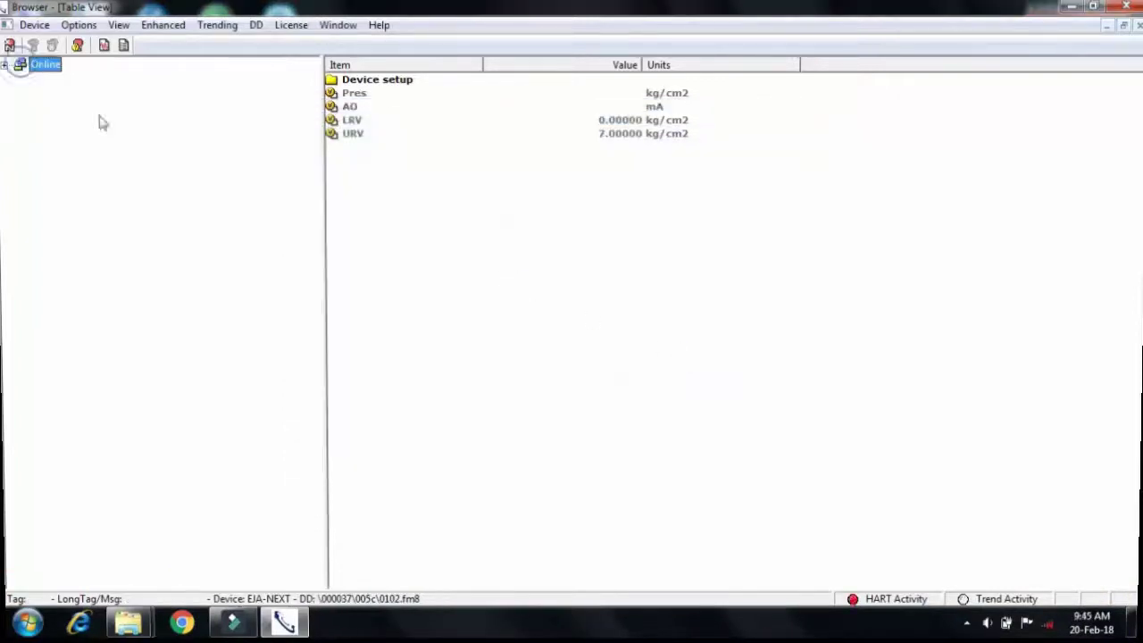
Expand the Online and Device setup branches of the device tree to show their subfolders
{"action": "left_click", "coordinate": [405, 191]}
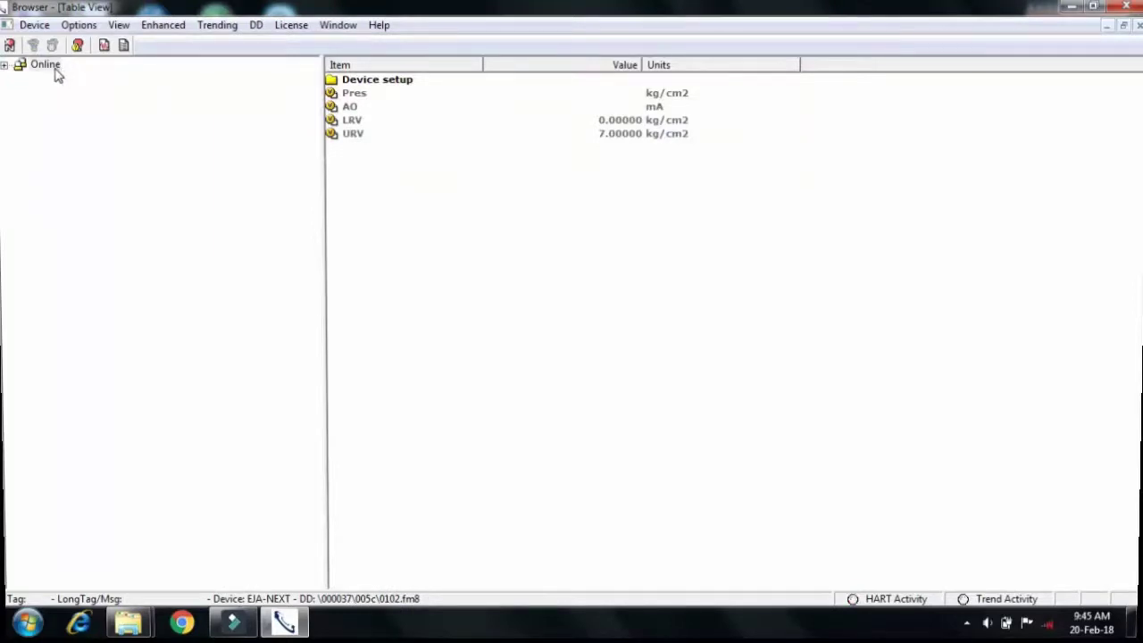
{"action": "left_click", "coordinate": [5, 67]}
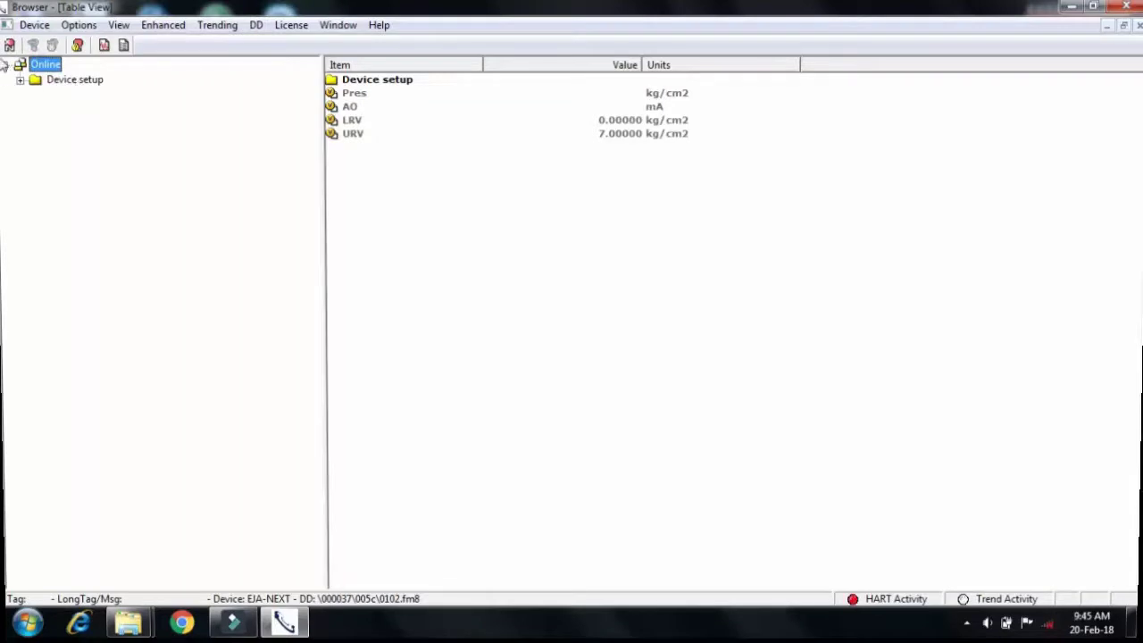
{"action": "left_click", "coordinate": [5, 66]}
{"action": "left_click", "coordinate": [5, 66]}
{"action": "left_click", "coordinate": [20, 80]}
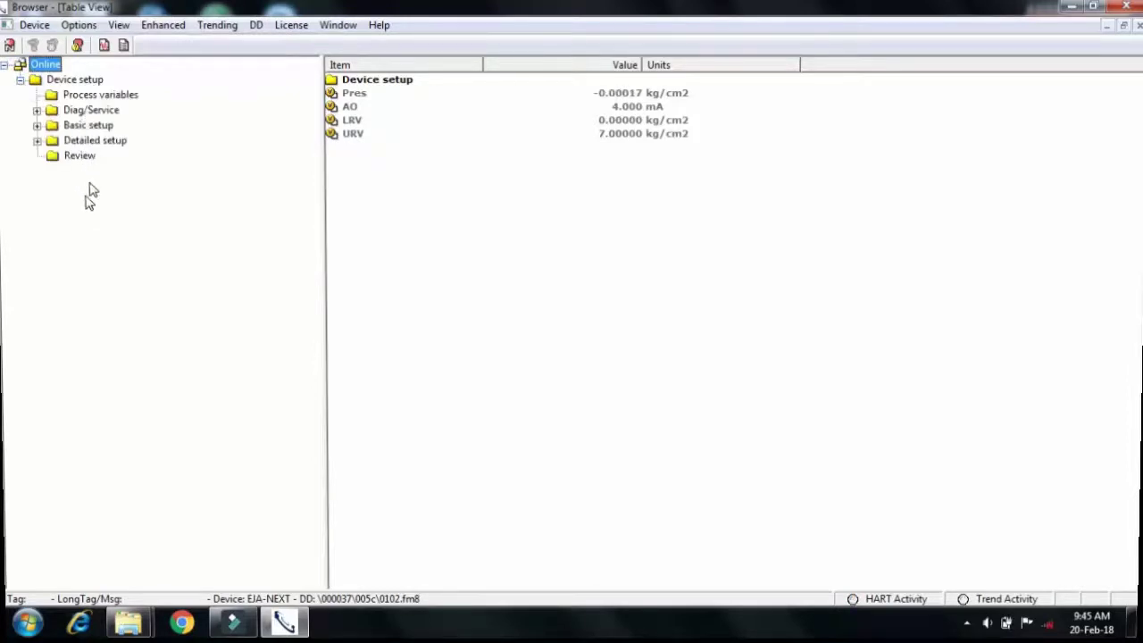
Examine the transmitter's parameters in the Review folder of Device setup, including the Manufacturer and Model 1 entries
{"action": "left_click", "coordinate": [72, 157]}
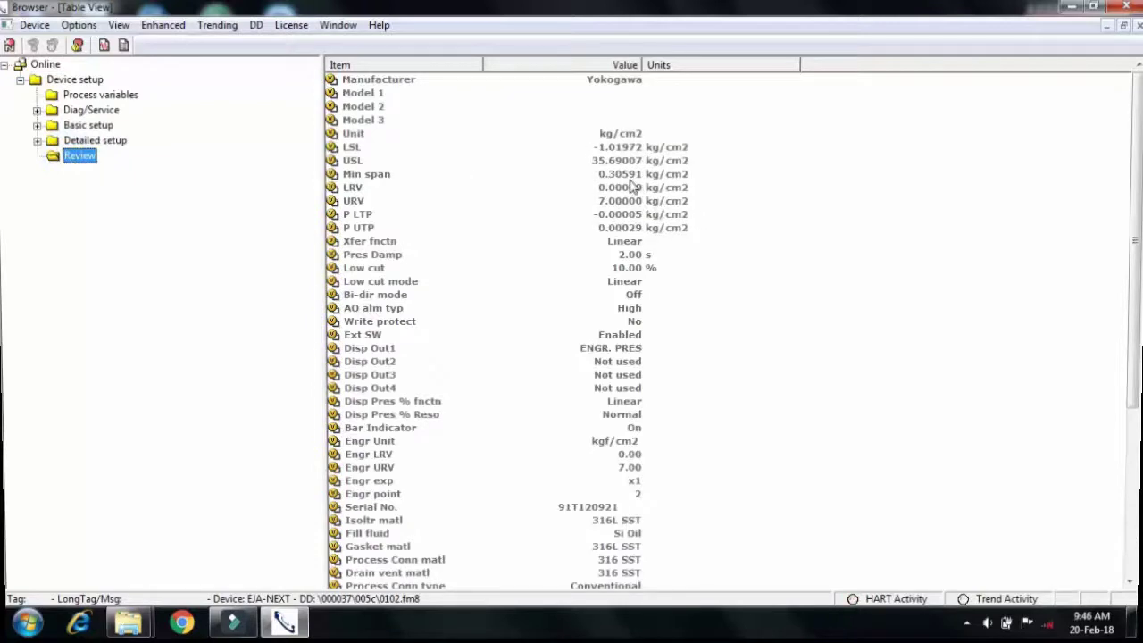
{"action": "left_click_drag", "start_coordinate": [1135, 231], "coordinate": [1136, 266]}
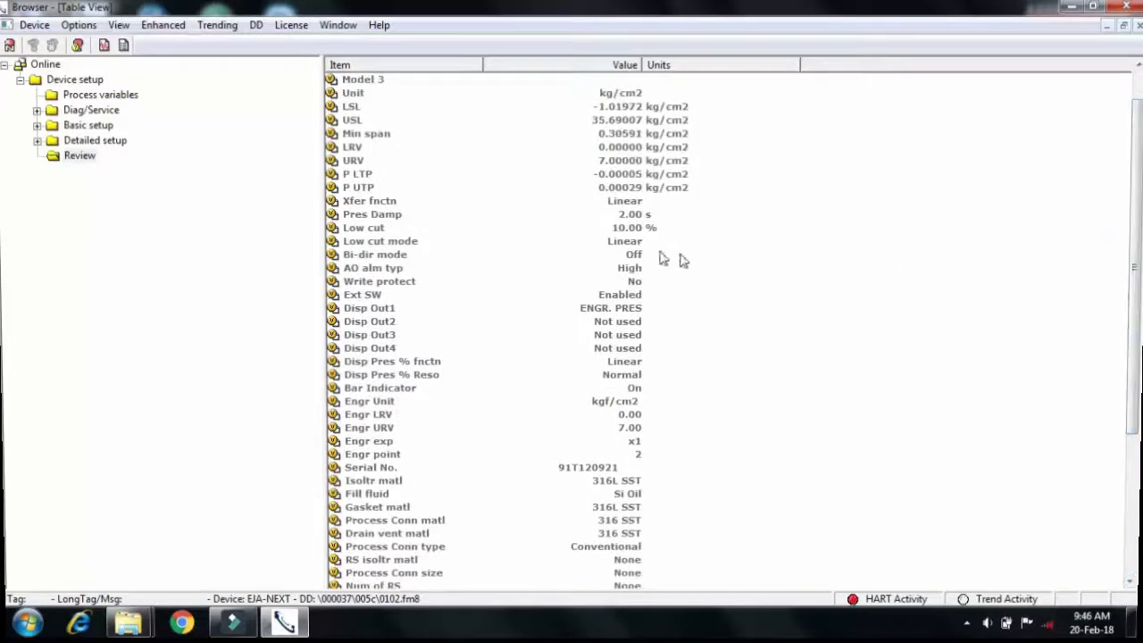
{"action": "scroll", "coordinate": [577, 220], "scroll_direction": "up", "scroll_amount": 1}
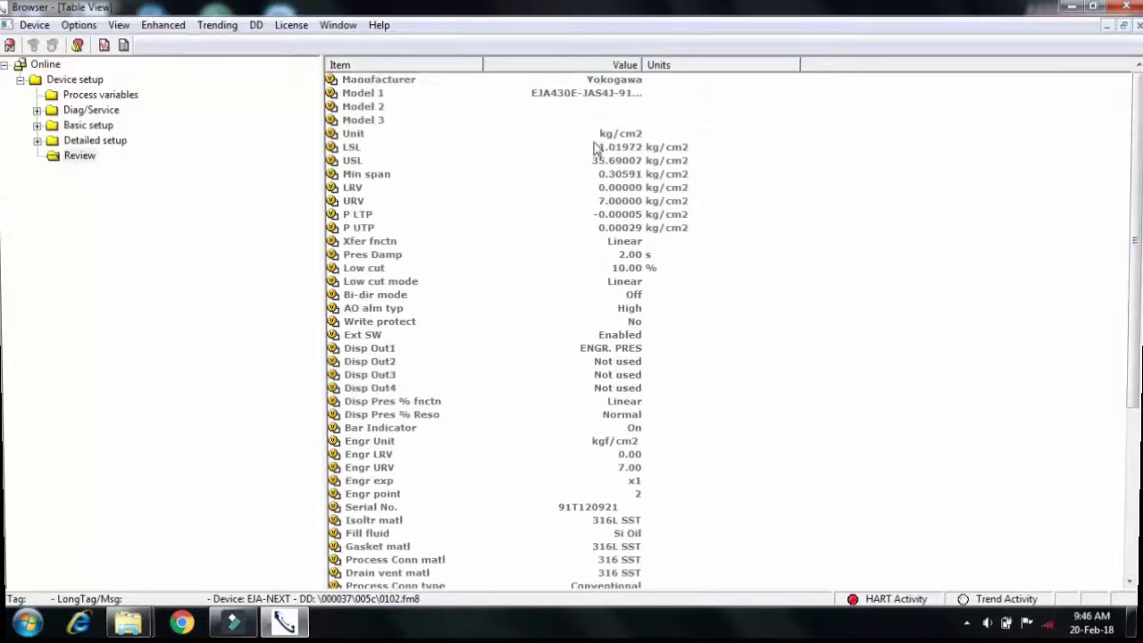
{"action": "left_click", "coordinate": [645, 82]}
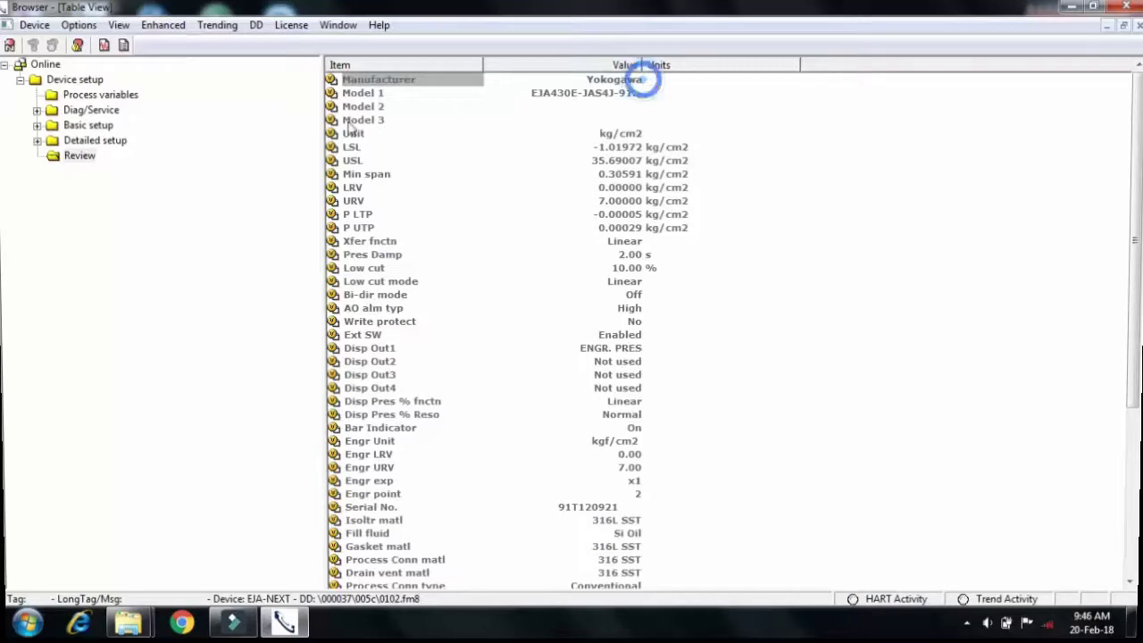
{"action": "left_click", "coordinate": [558, 93]}
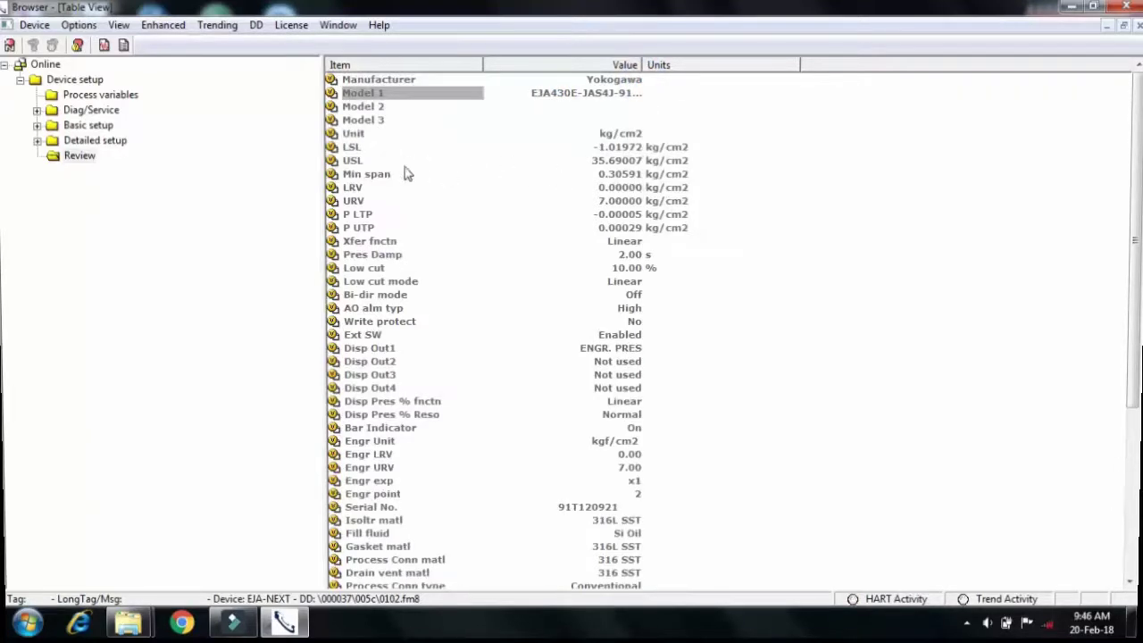
{"action": "left_click", "coordinate": [830, 188]}
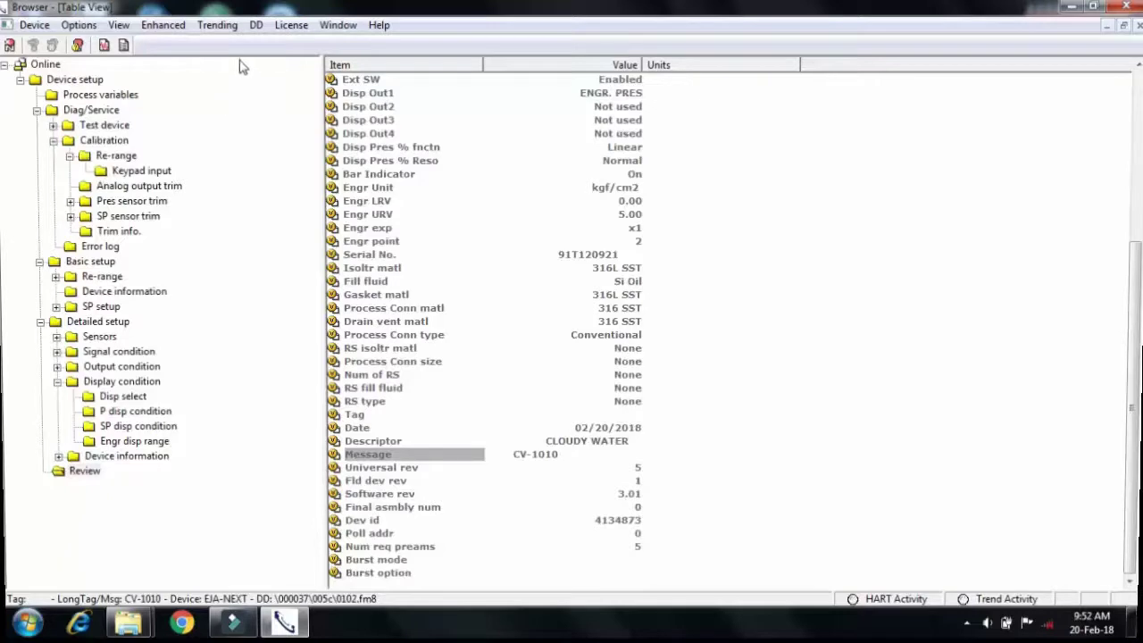
Examine the manufacturers in the library of available DDs, including ABB, Fuji, Thermo Measure Tech and Toshiba, and close the library
{"action": "left_click", "coordinate": [255, 27]}
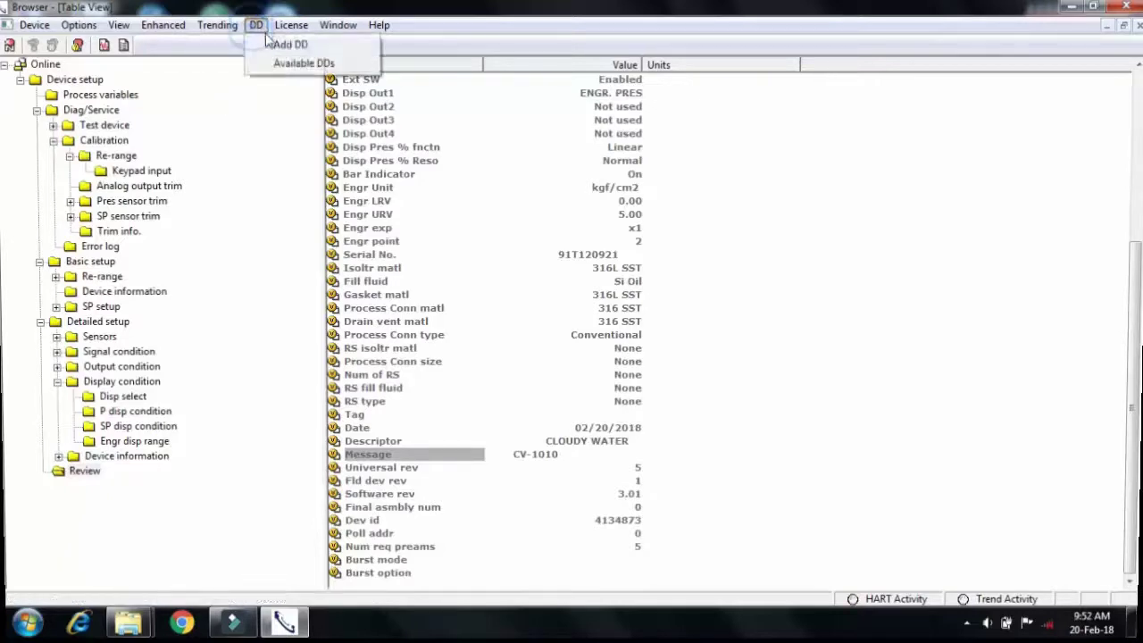
{"action": "left_click", "coordinate": [304, 64]}
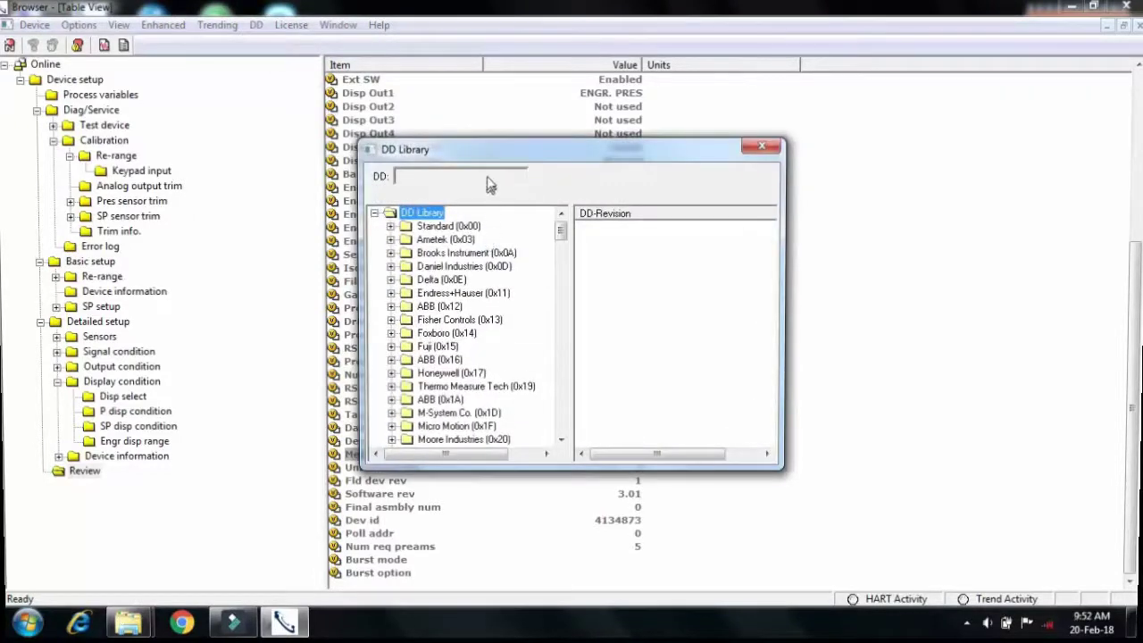
{"action": "left_click_drag", "start_coordinate": [488, 152], "coordinate": [487, 130]}
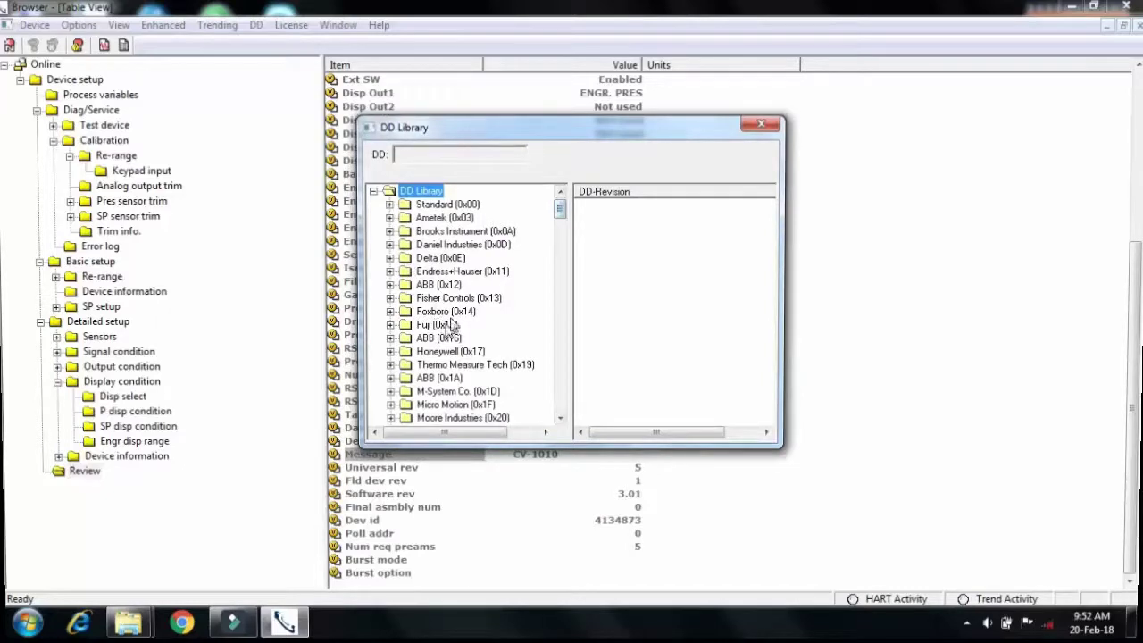
{"action": "left_click", "coordinate": [498, 292]}
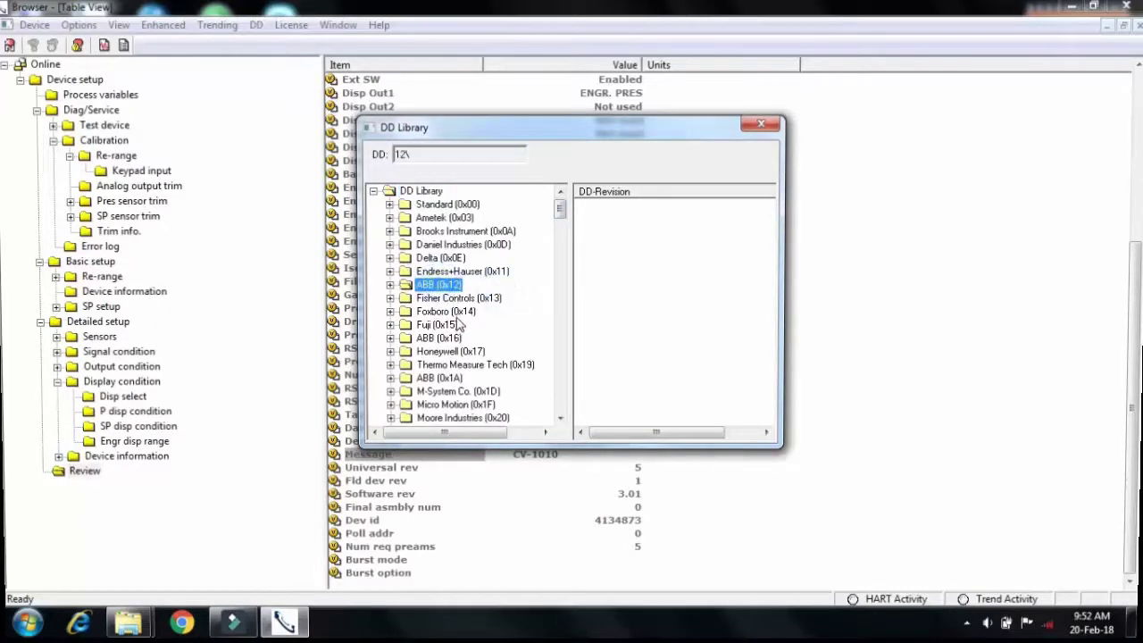
{"action": "left_click", "coordinate": [446, 327]}
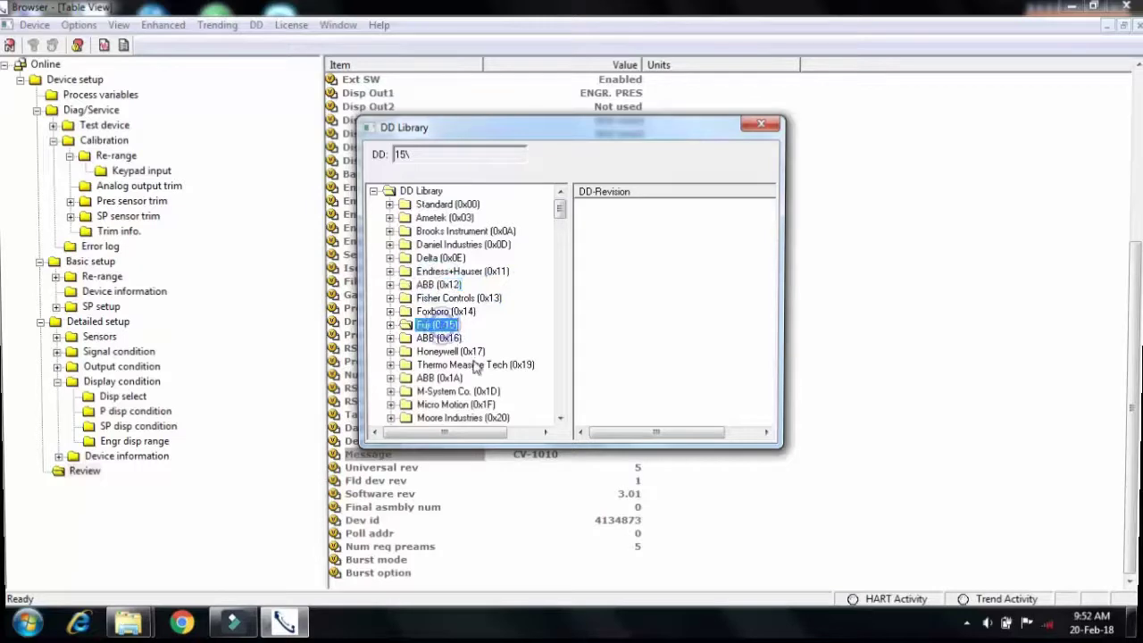
{"action": "left_click", "coordinate": [478, 366]}
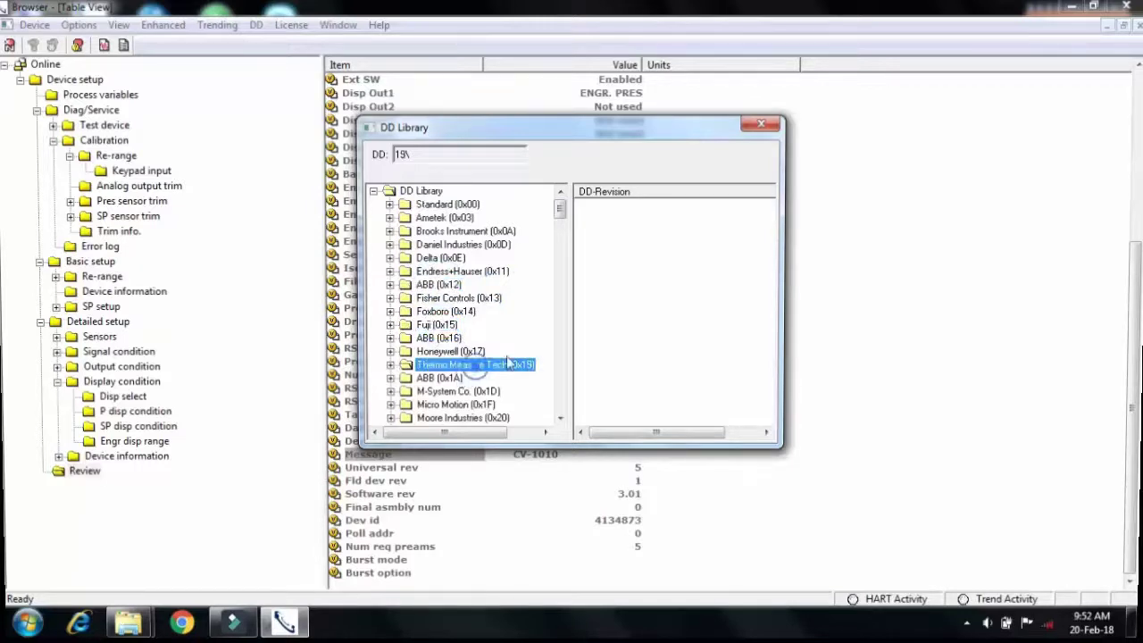
{"action": "left_click_drag", "start_coordinate": [561, 217], "coordinate": [560, 237]}
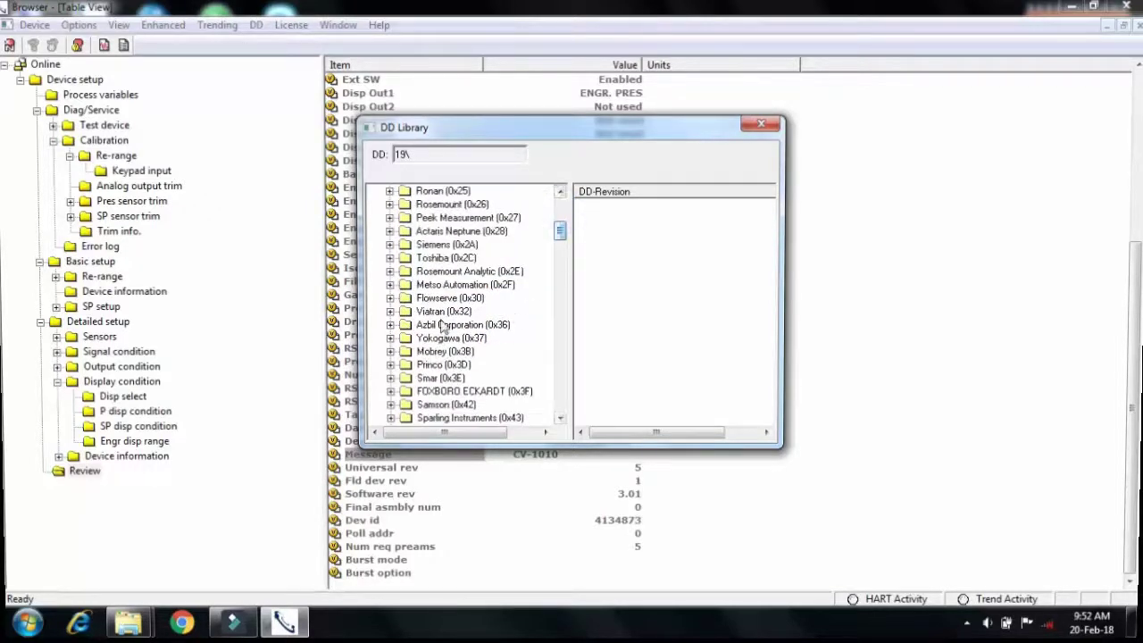
{"action": "left_click", "coordinate": [436, 259]}
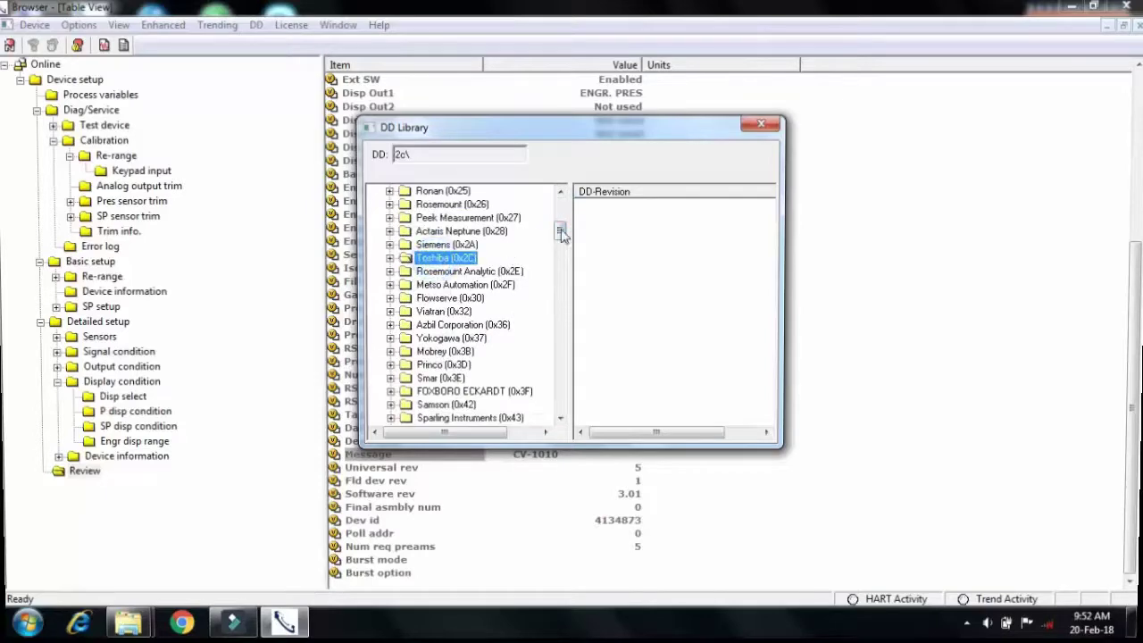
{"action": "mouse_move", "coordinate": [560, 228]}
{"action": "left_mouse_down"}
{"action": "mouse_move", "coordinate": [563, 320]}
{"action": "mouse_move", "coordinate": [560, 205]}
{"action": "left_mouse_up"}
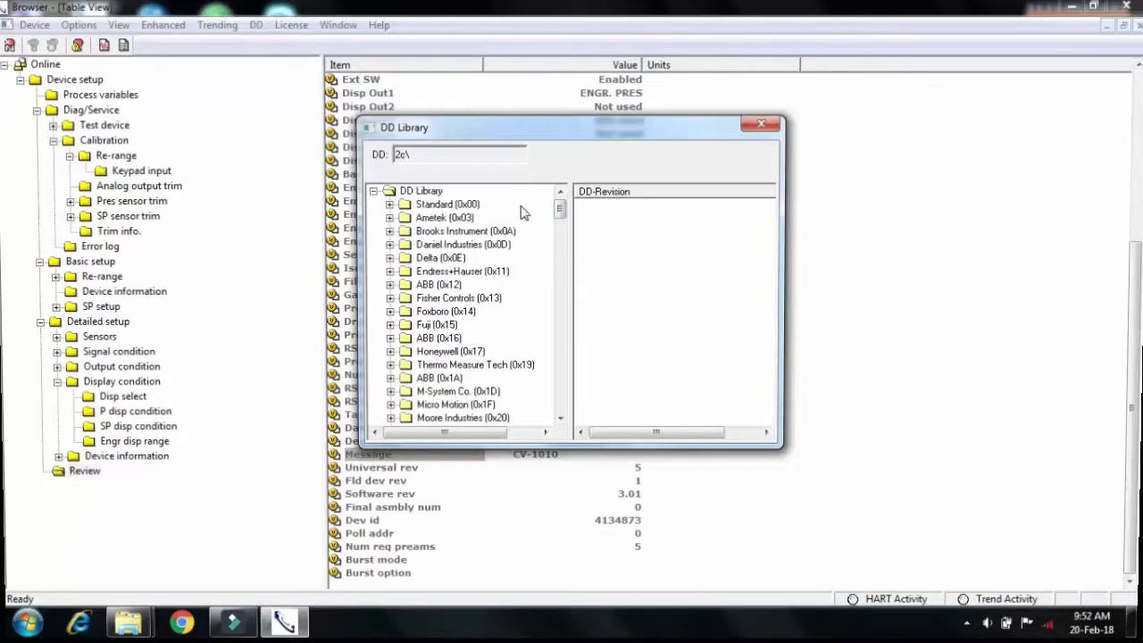
{"action": "left_click_drag", "start_coordinate": [538, 131], "coordinate": [550, 101]}
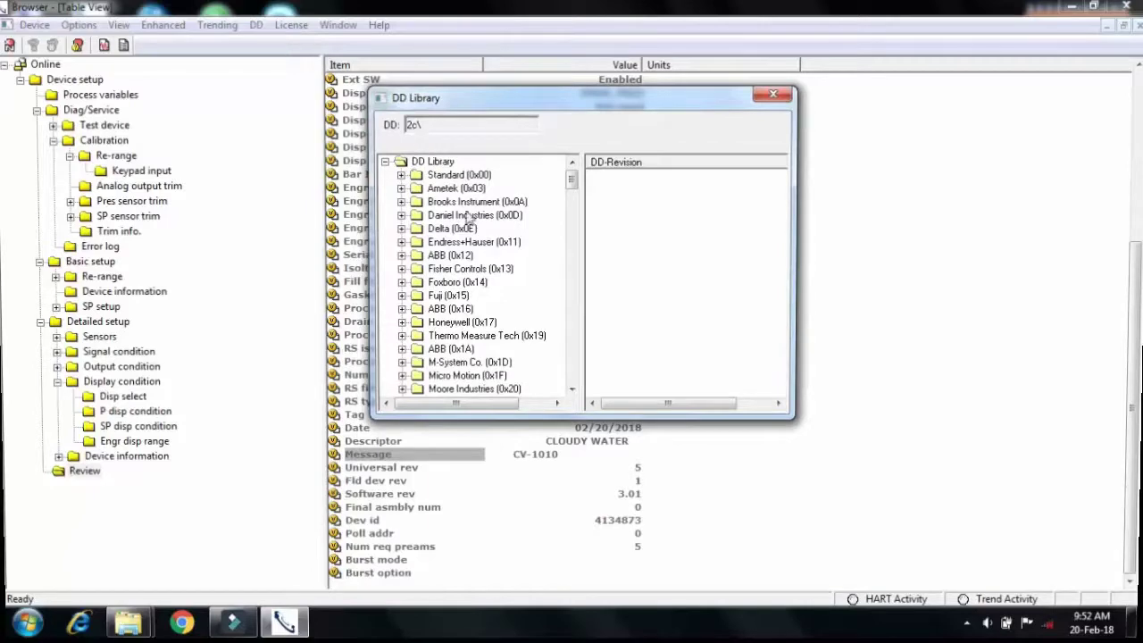
{"action": "mouse_move", "coordinate": [571, 183]}
{"action": "left_mouse_down"}
{"action": "mouse_move", "coordinate": [579, 382]}
{"action": "mouse_move", "coordinate": [573, 179]}
{"action": "left_mouse_up"}
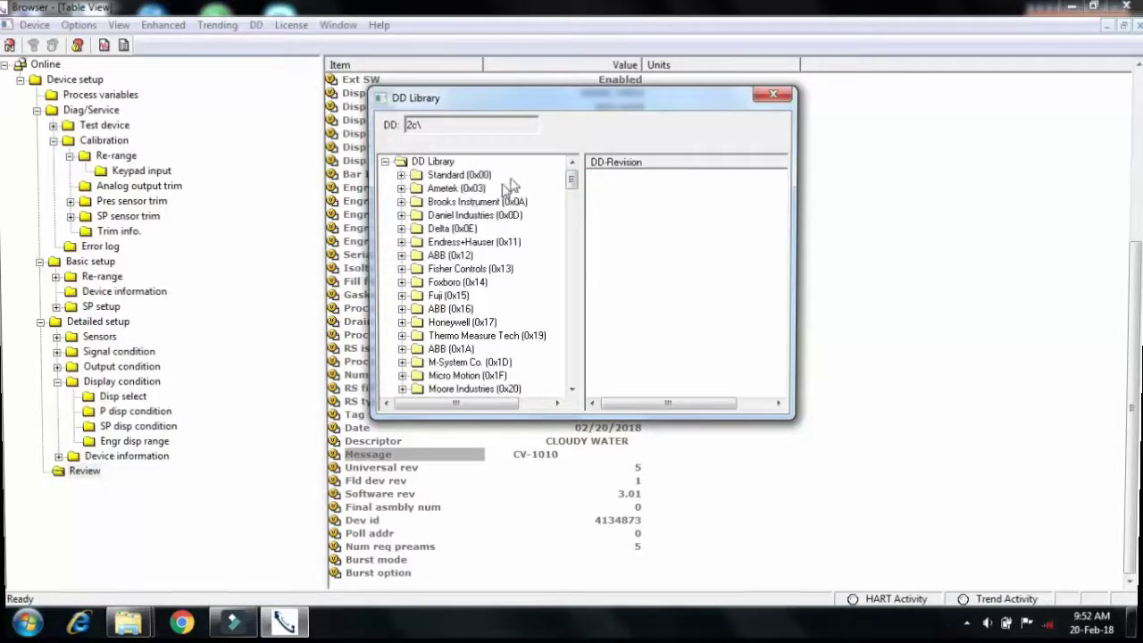
{"action": "left_click", "coordinate": [773, 94]}
Try to select a DD file to add, browsing from the DDL Library folder to New folder inside Tutorial\CV, and cancel the selection
{"action": "left_click", "coordinate": [255, 25]}
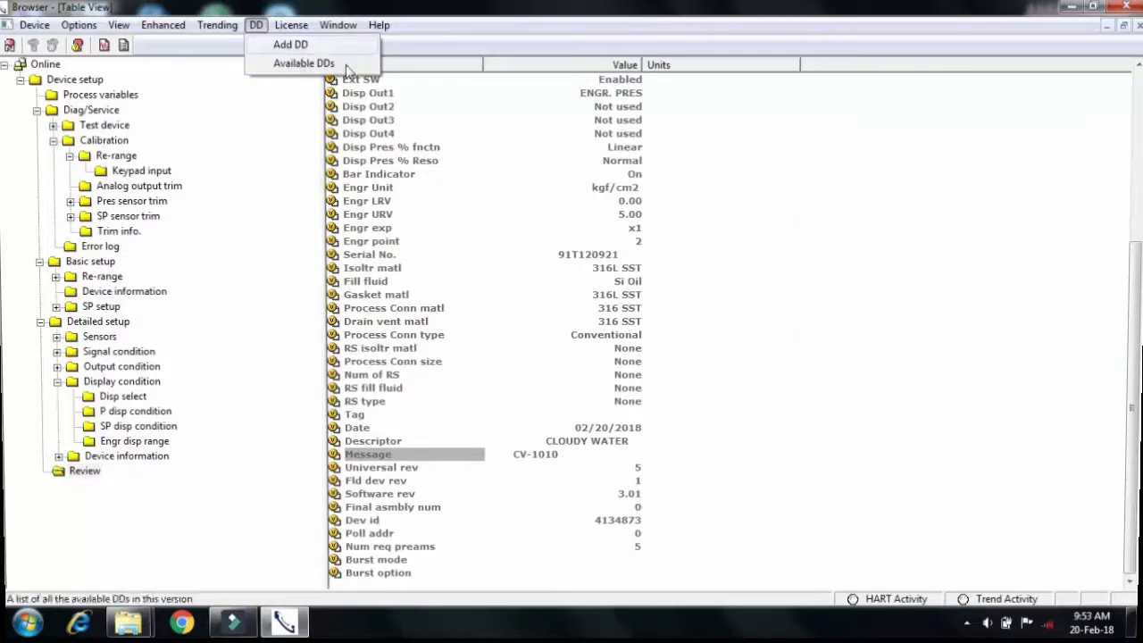
{"action": "left_click", "coordinate": [303, 46]}
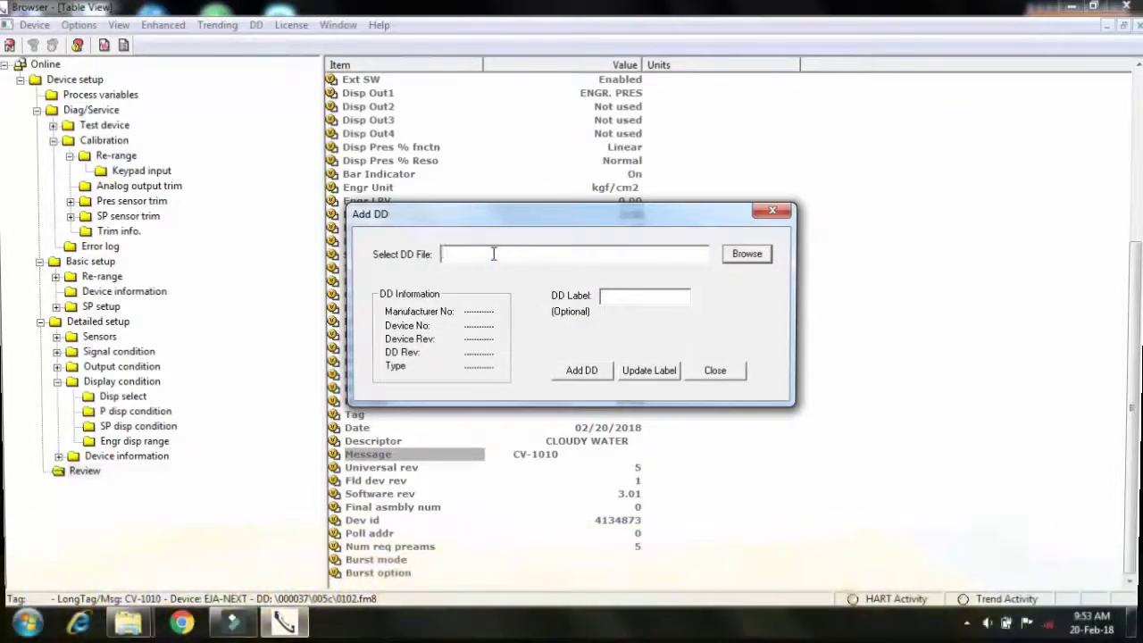
{"action": "left_click", "coordinate": [742, 254]}
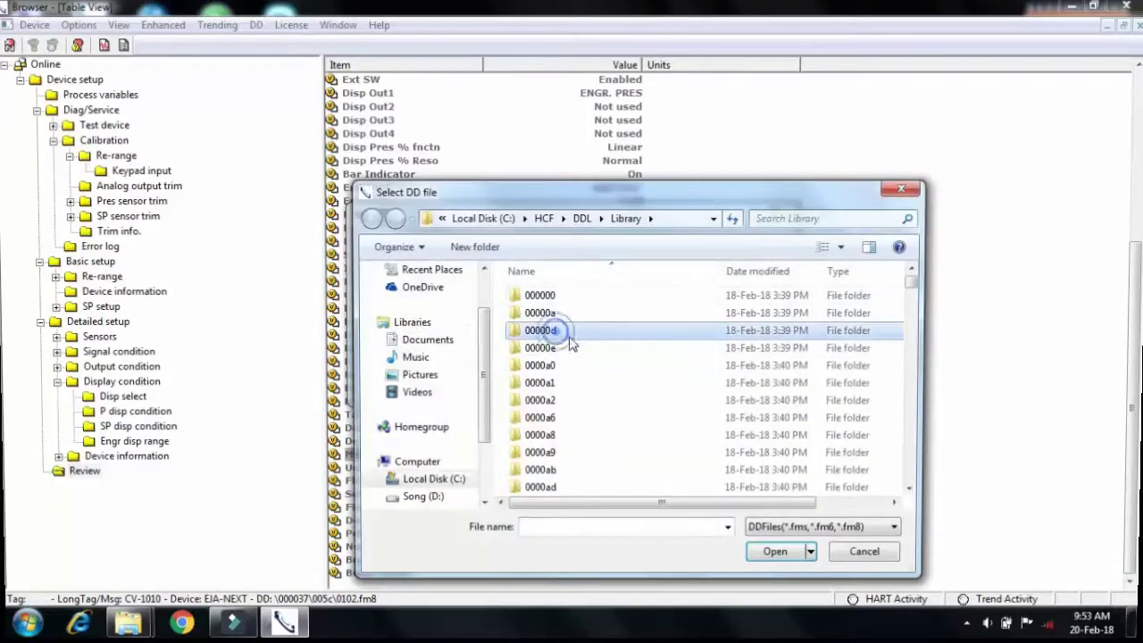
{"action": "scroll", "coordinate": [566, 348], "scroll_direction": "down", "scroll_amount": 3}
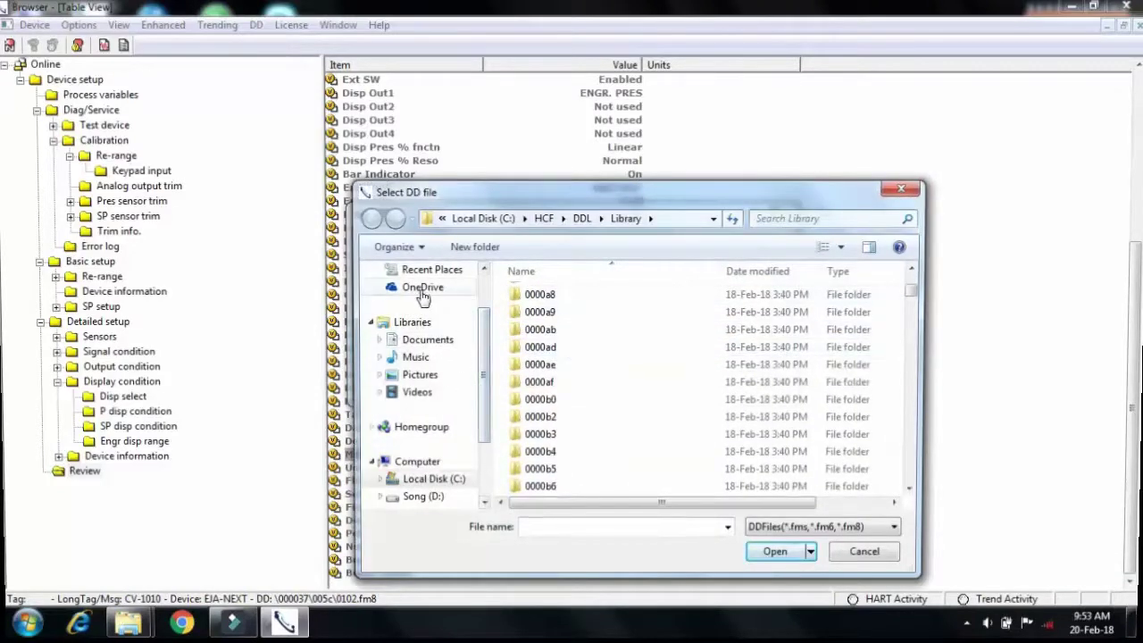
{"action": "scroll", "coordinate": [483, 354], "scroll_direction": "up", "scroll_amount": 3}
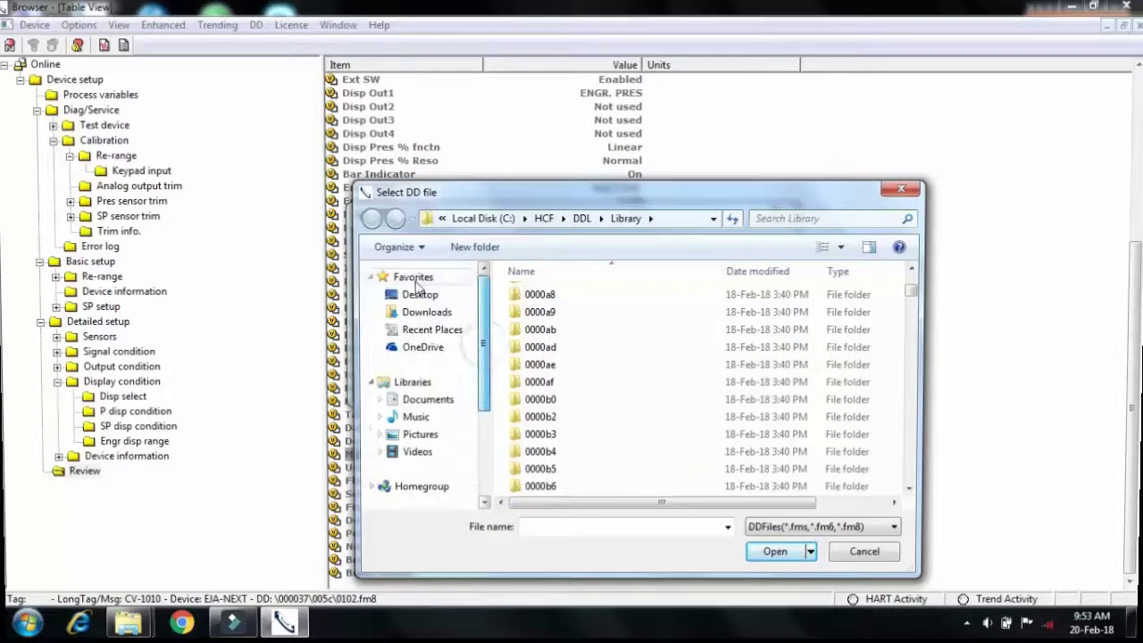
{"action": "left_click", "coordinate": [422, 295]}
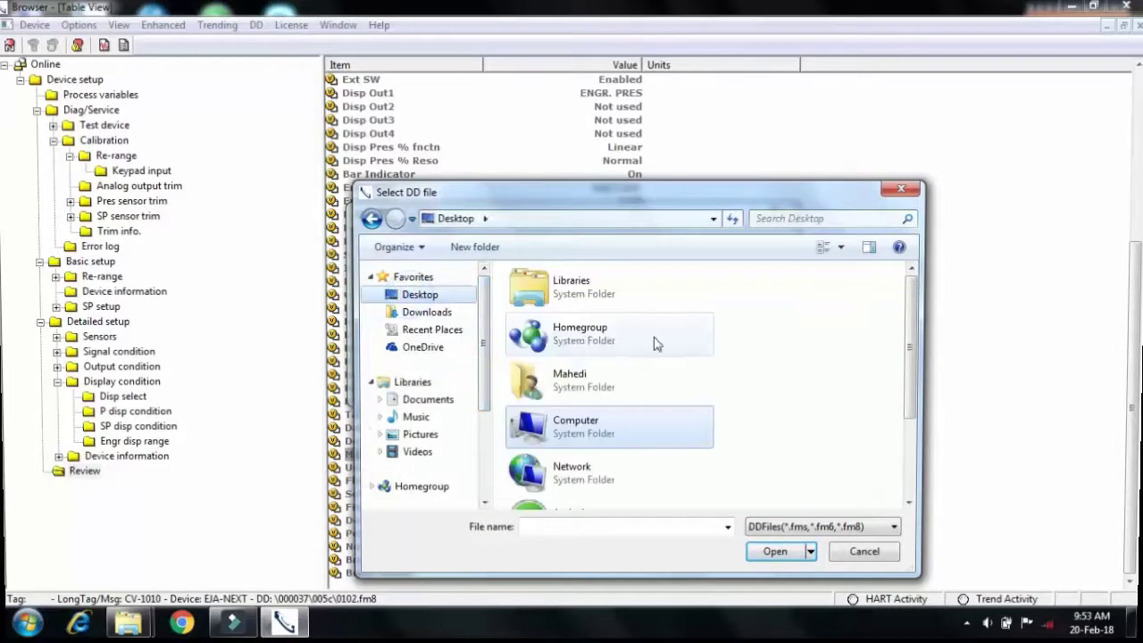
{"action": "double_click", "coordinate": [643, 438]}
{"action": "double_click", "coordinate": [542, 308]}
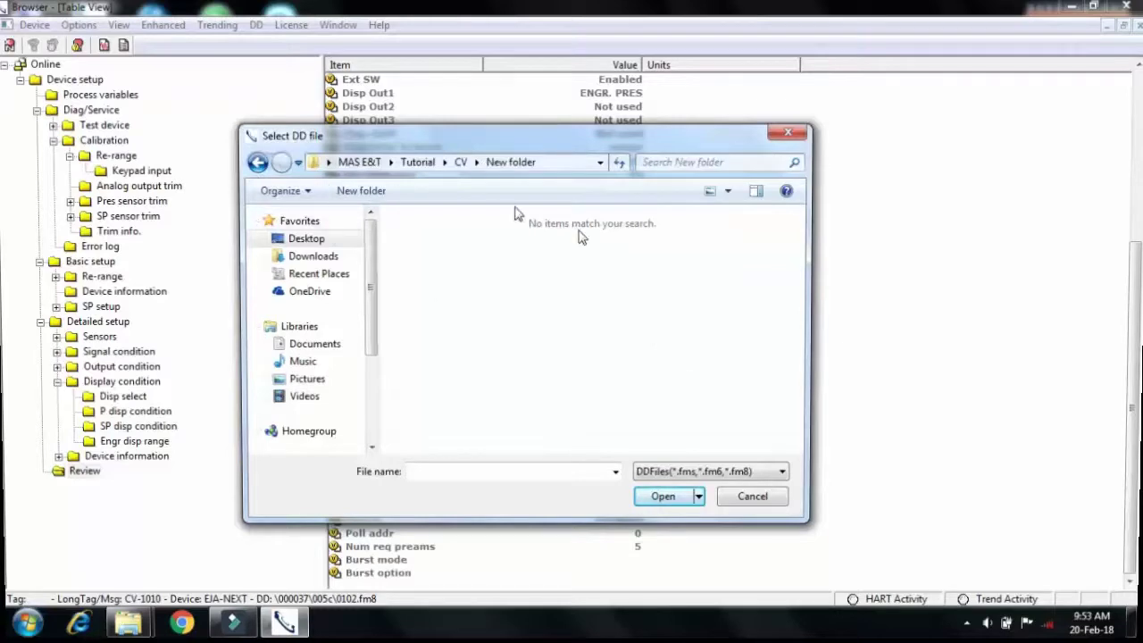
{"action": "left_click", "coordinate": [773, 500]}
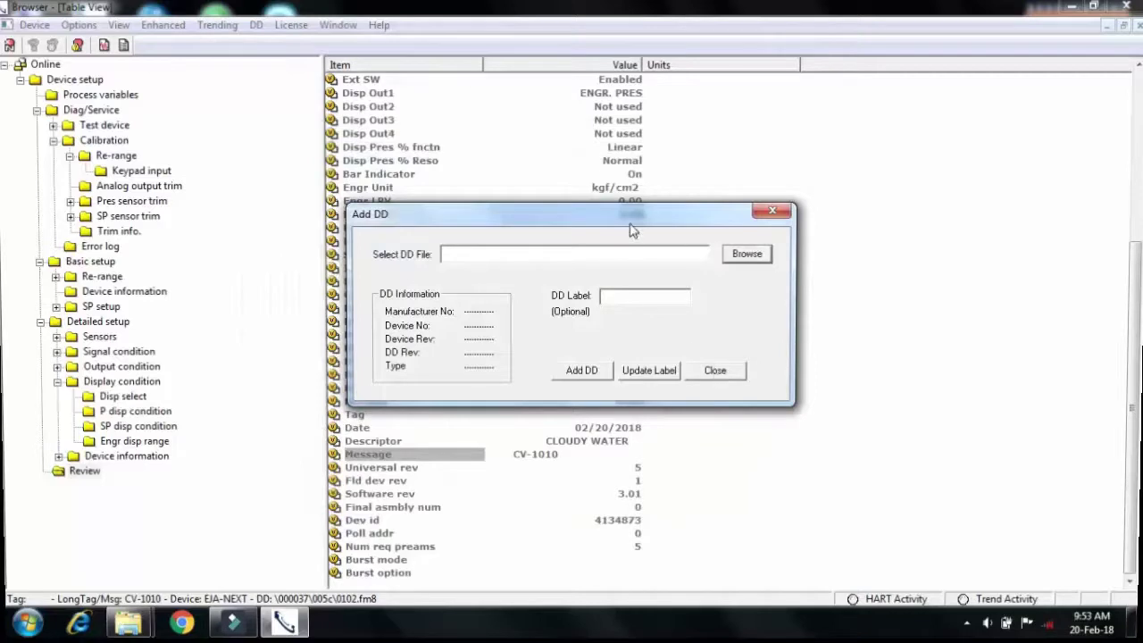
Close the Add DD dialog without adding a device description
{"action": "left_click_drag", "start_coordinate": [630, 225], "coordinate": [633, 180]}
{"action": "left_click", "coordinate": [726, 329]}
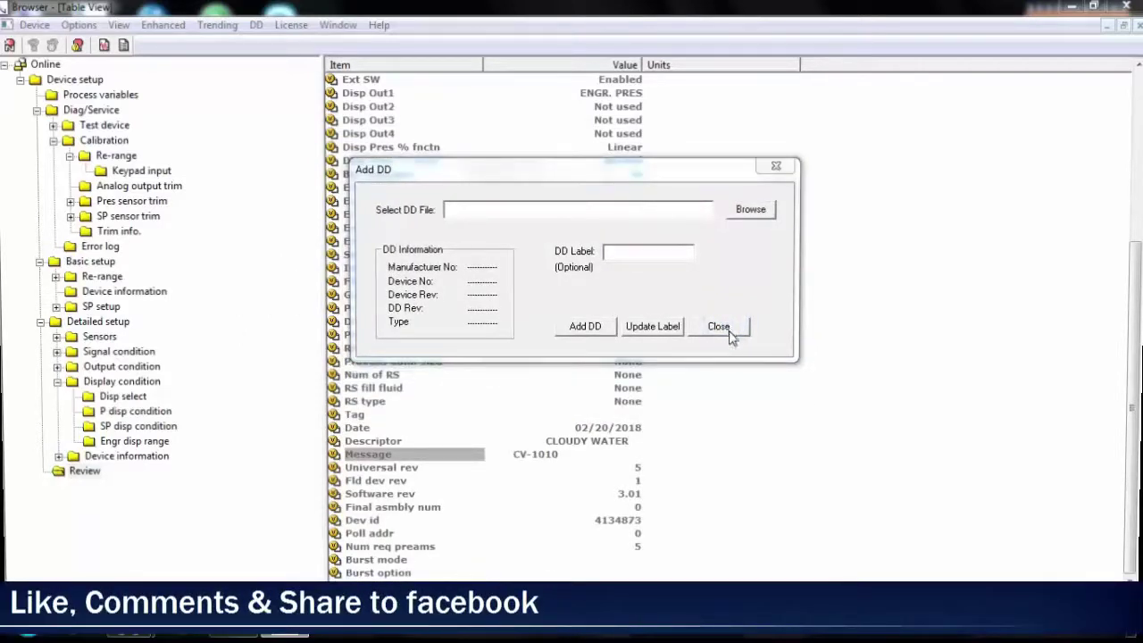
{"action": "left_click", "coordinate": [727, 328]}
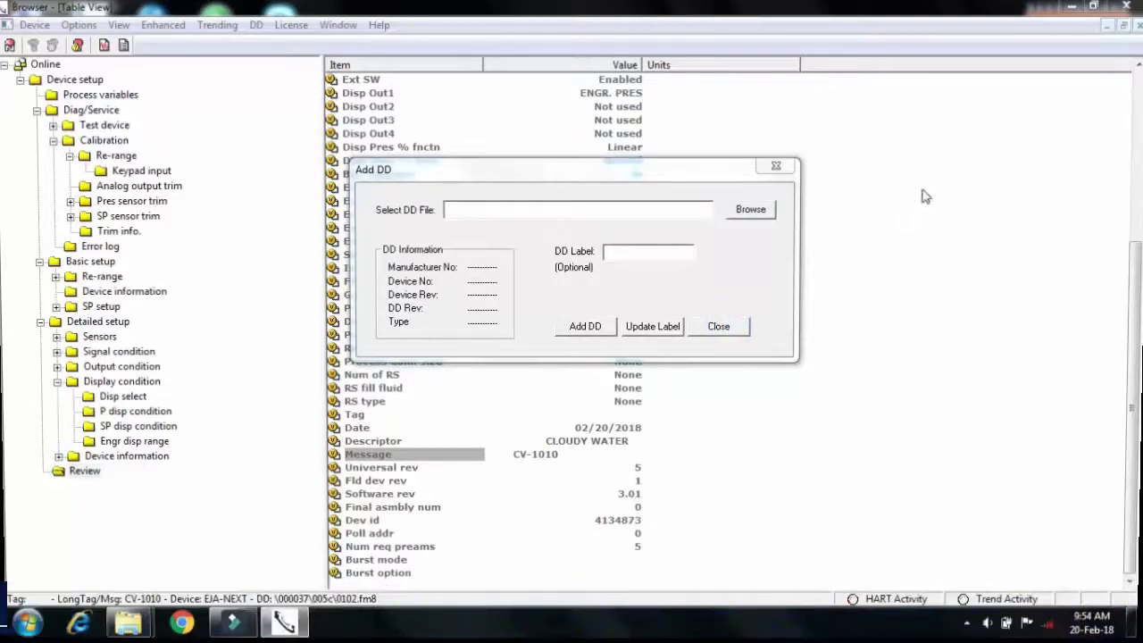
{"action": "left_click", "coordinate": [974, 242]}
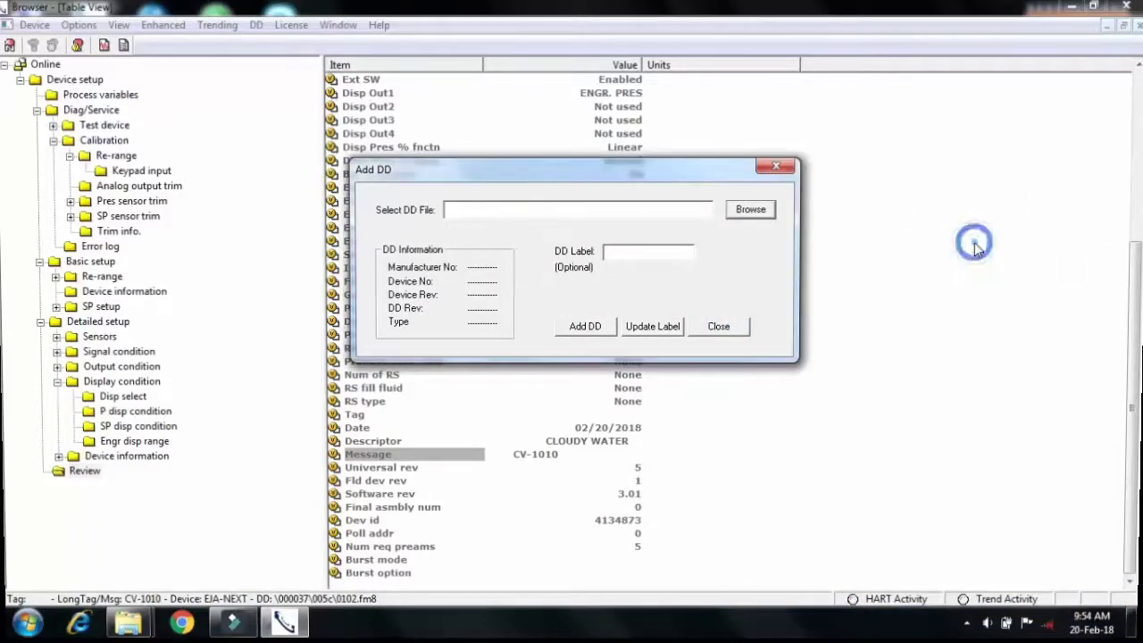
{"action": "left_click", "coordinate": [791, 175]}
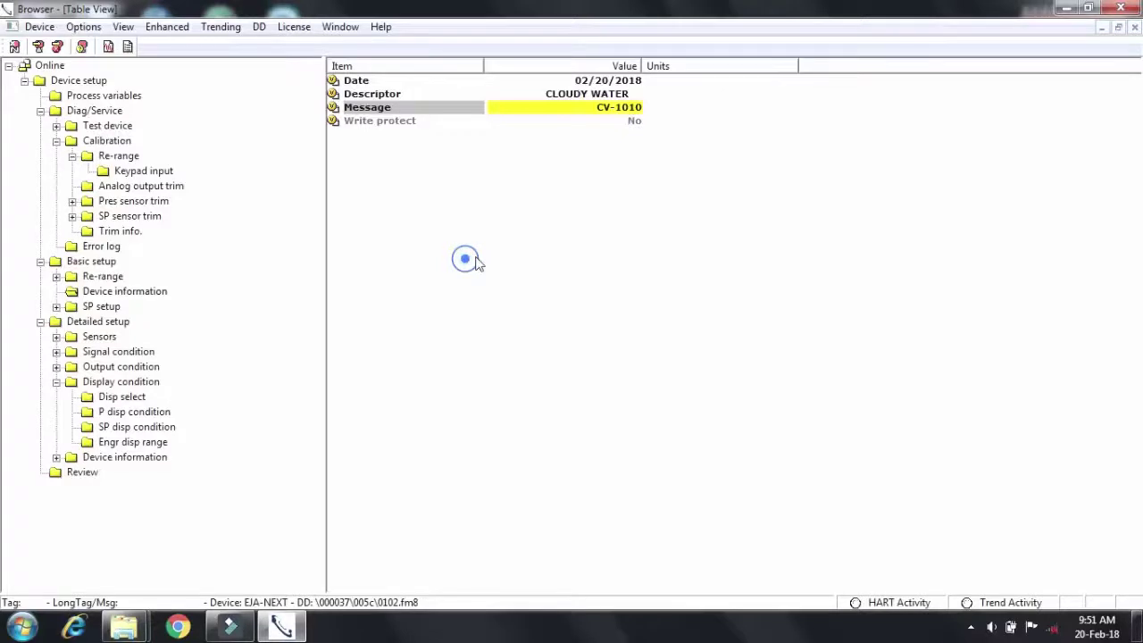